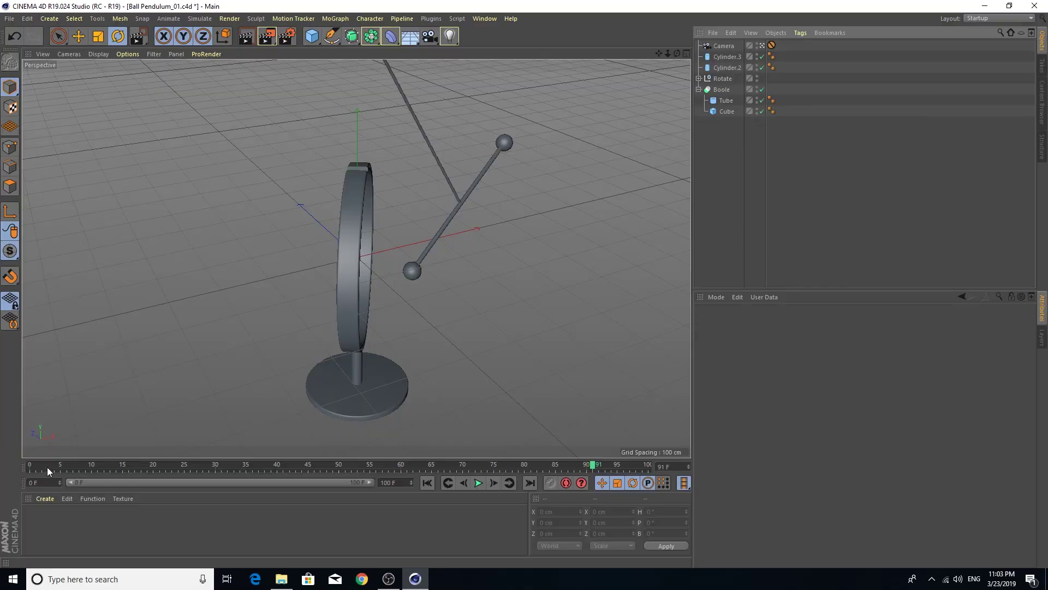
Scrub the timeline to frame 100 to preview the pendulum swing
{"action": "mouse_move", "coordinate": [47, 467]}
{"action": "left_mouse_down"}
{"action": "mouse_move", "coordinate": [310, 472]}
{"action": "mouse_move", "coordinate": [686, 452]}
{"action": "left_mouse_up"}
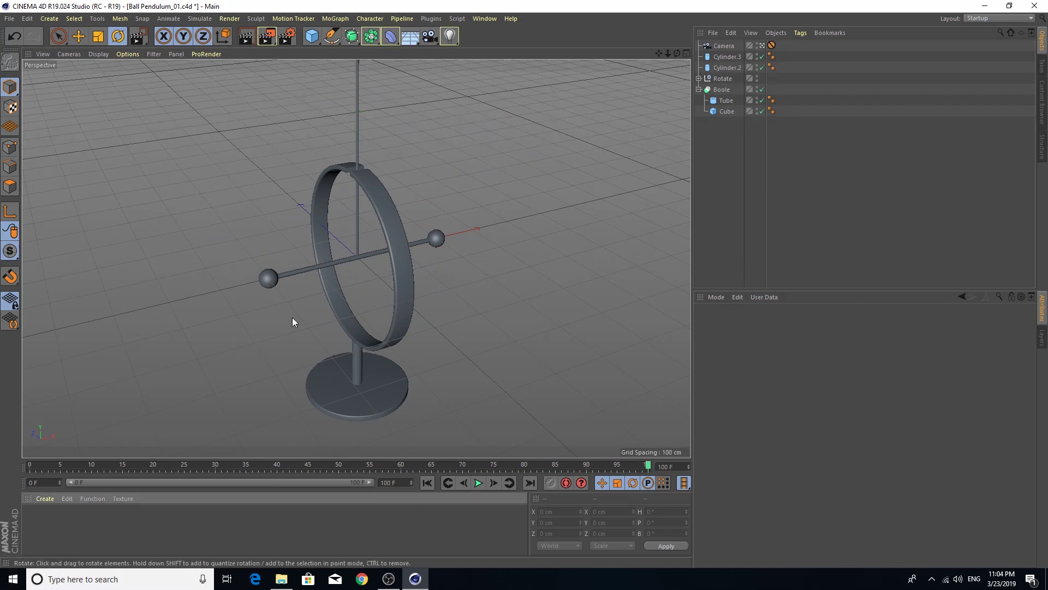
Add a Floor object and drag it down along Y in the four-view layout
{"action": "left_click", "coordinate": [410, 36]}
{"action": "middle_click", "coordinate": [431, 215]}
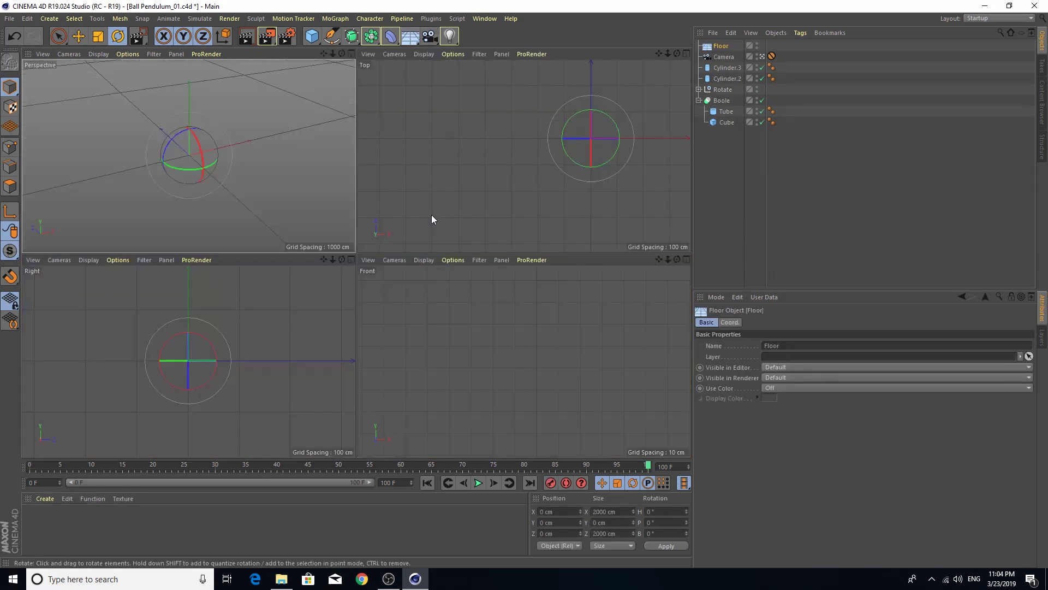
{"action": "key", "text": "e"}
{"action": "scroll", "coordinate": [508, 368], "scroll_direction": "down", "scroll_amount": 3}
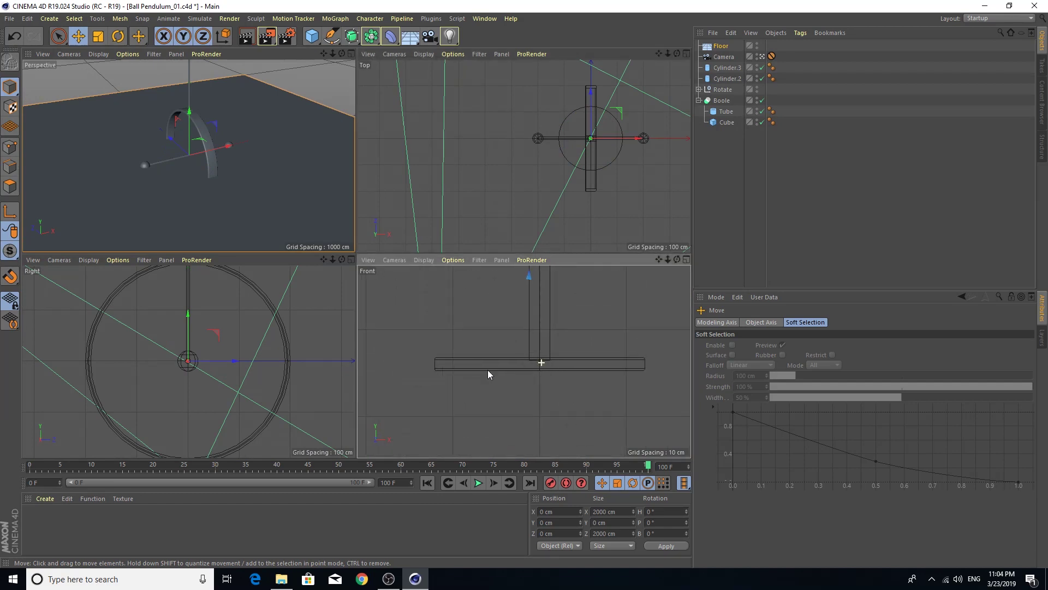
{"action": "scroll", "coordinate": [487, 369], "scroll_direction": "down", "scroll_amount": 2}
{"action": "scroll", "coordinate": [522, 340], "scroll_direction": "down", "scroll_amount": 2}
{"action": "scroll", "coordinate": [513, 339], "scroll_direction": "down", "scroll_amount": 2}
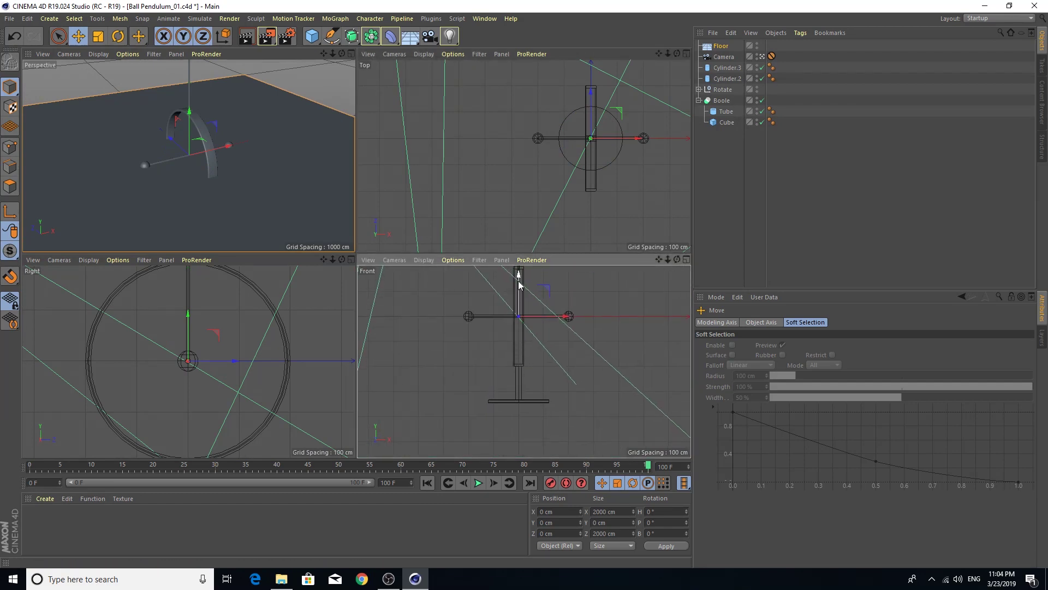
{"action": "left_click_drag", "start_coordinate": [520, 277], "coordinate": [530, 376]}
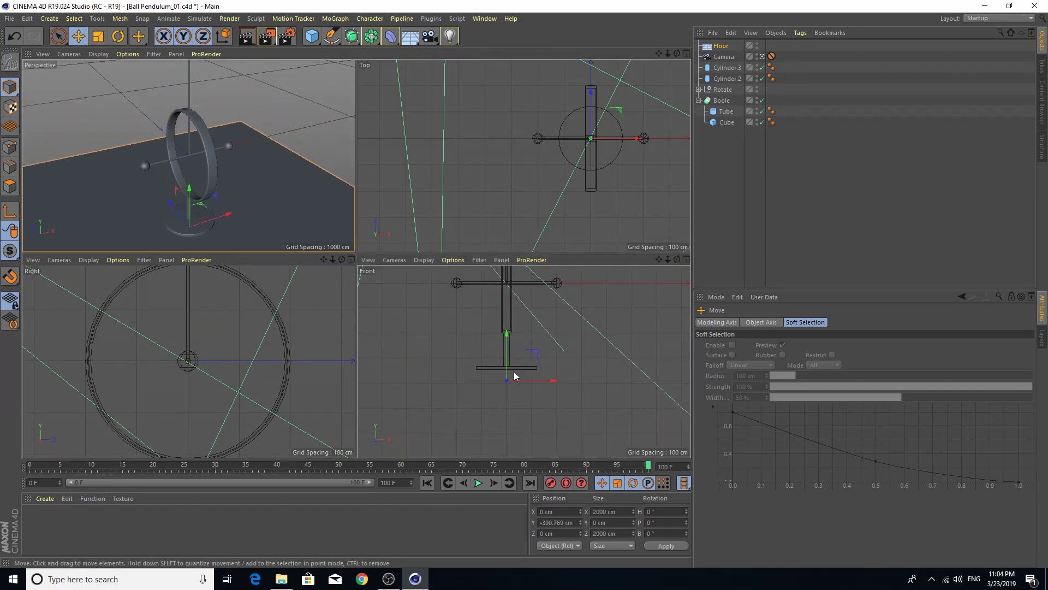
Fine-tune the floor to Y −346.687 cm at the base's bottom and create a new material
{"action": "middle_click", "coordinate": [511, 370]}
{"action": "scroll", "coordinate": [350, 295], "scroll_direction": "up", "scroll_amount": 5}
{"action": "scroll", "coordinate": [383, 266], "scroll_direction": "up", "scroll_amount": 1}
{"action": "scroll", "coordinate": [368, 271], "scroll_direction": "up", "scroll_amount": 2}
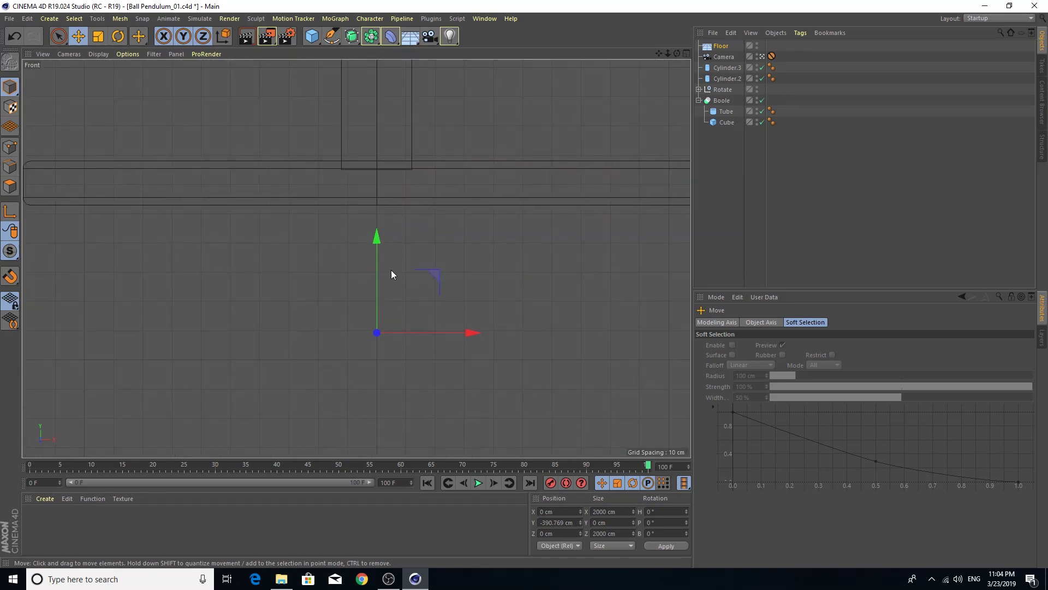
{"action": "left_click_drag", "start_coordinate": [378, 257], "coordinate": [423, 128]}
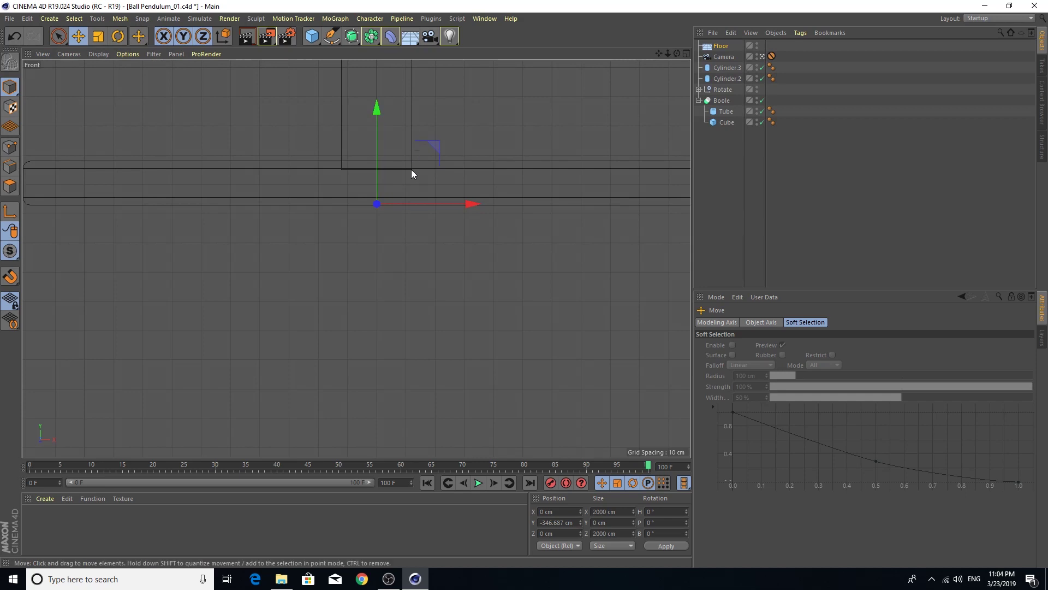
{"action": "middle_click", "coordinate": [382, 183]}
{"action": "middle_click", "coordinate": [280, 199]}
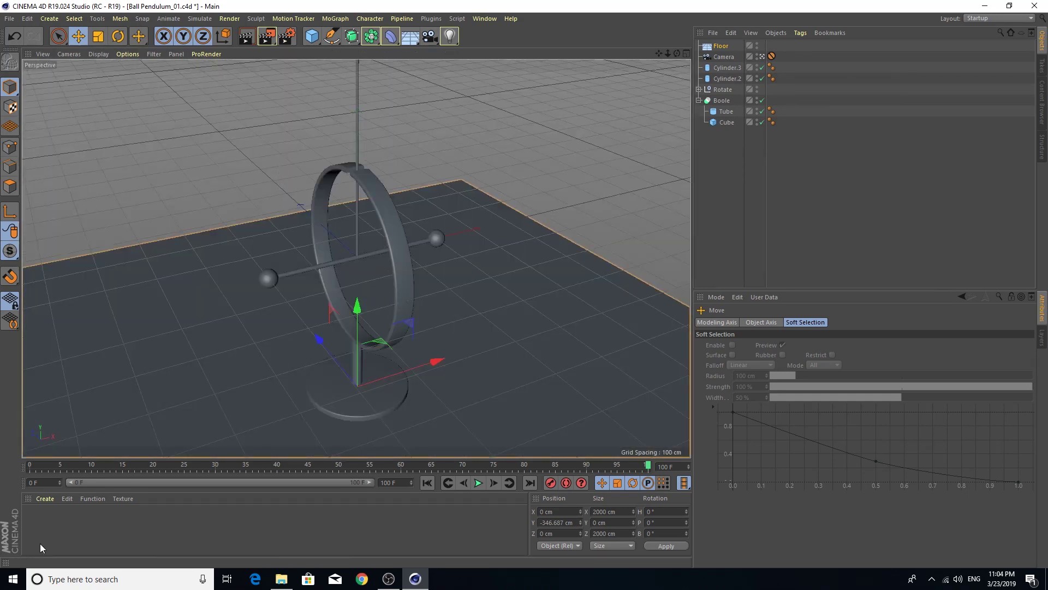
{"action": "double_click", "coordinate": [55, 532]}
Apply Mat to the Floor, test-render the scene, and open Mat for editing
{"action": "left_click_drag", "start_coordinate": [30, 516], "coordinate": [150, 413]}
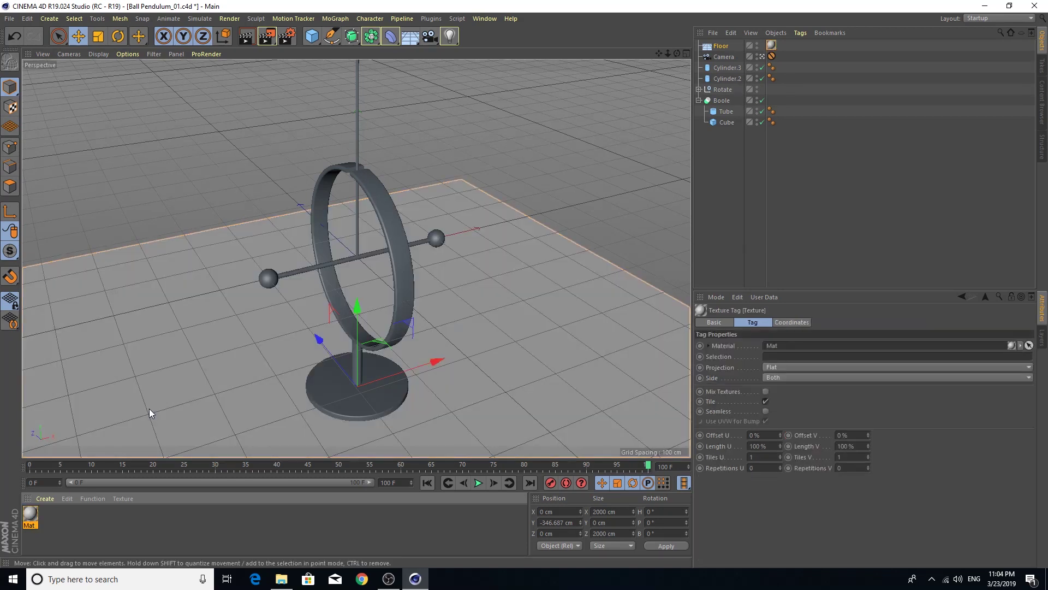
{"action": "key", "text": "ctrl+r"}
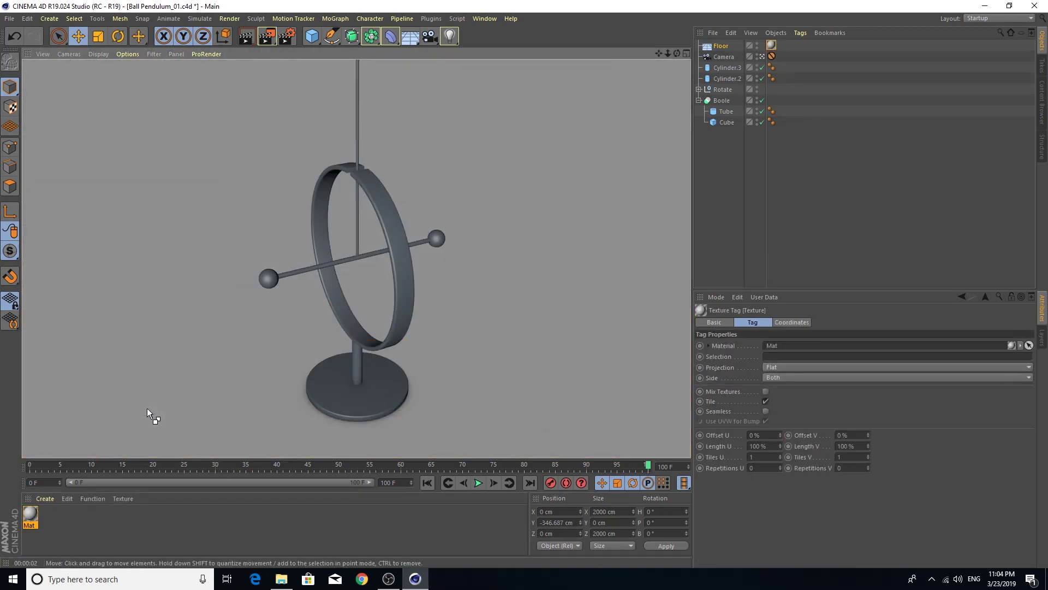
{"action": "left_click", "coordinate": [698, 100]}
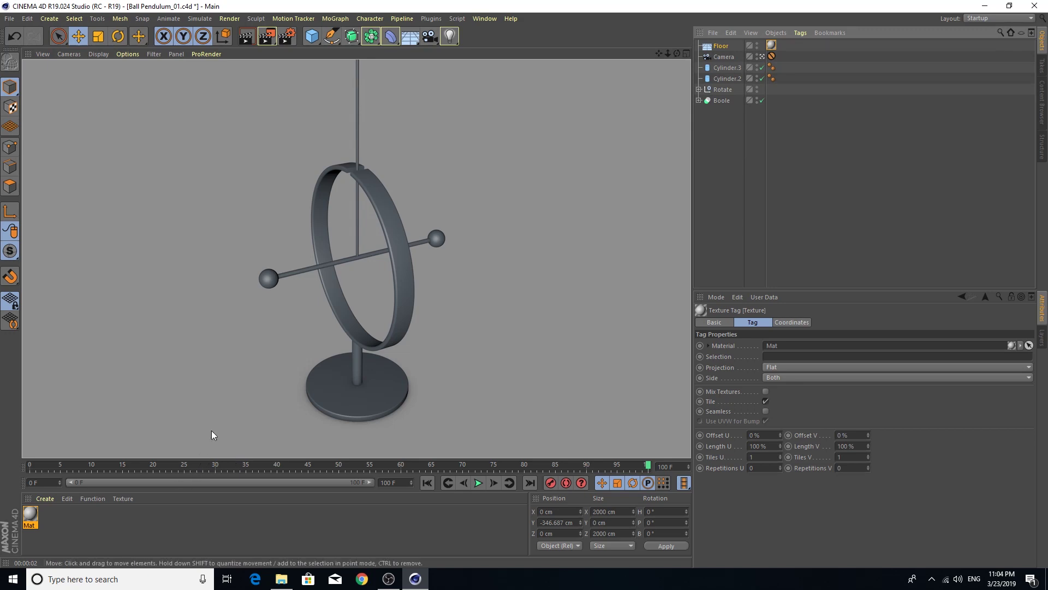
{"action": "double_click", "coordinate": [30, 514]}
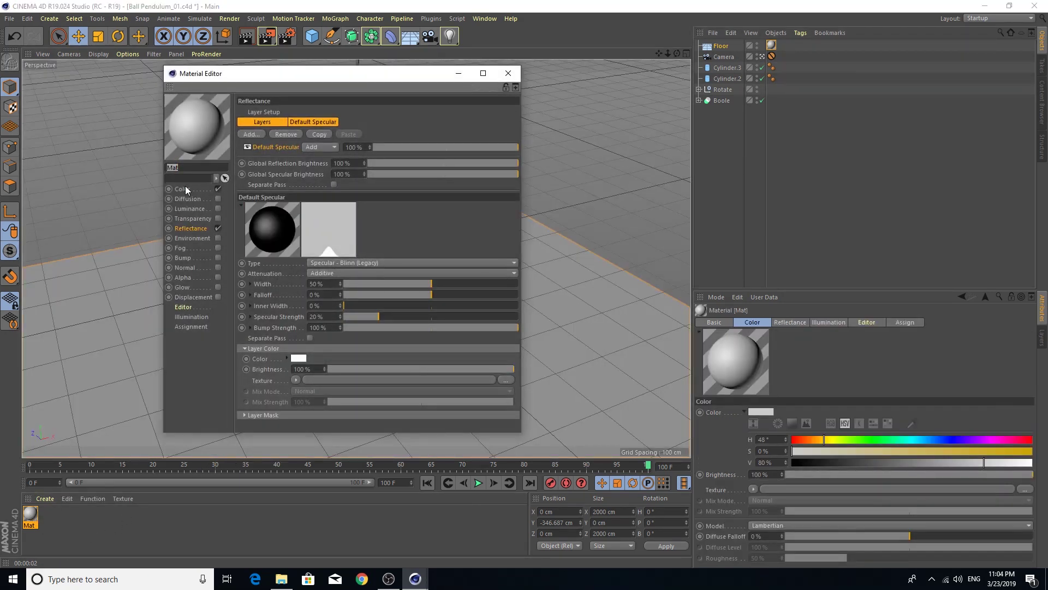
Add a Reflection (Legacy) layer at 51% colour brightness to Mat and test-render it
{"action": "left_click", "coordinate": [185, 189]}
{"action": "left_click_drag", "start_coordinate": [339, 78], "coordinate": [735, 109]}
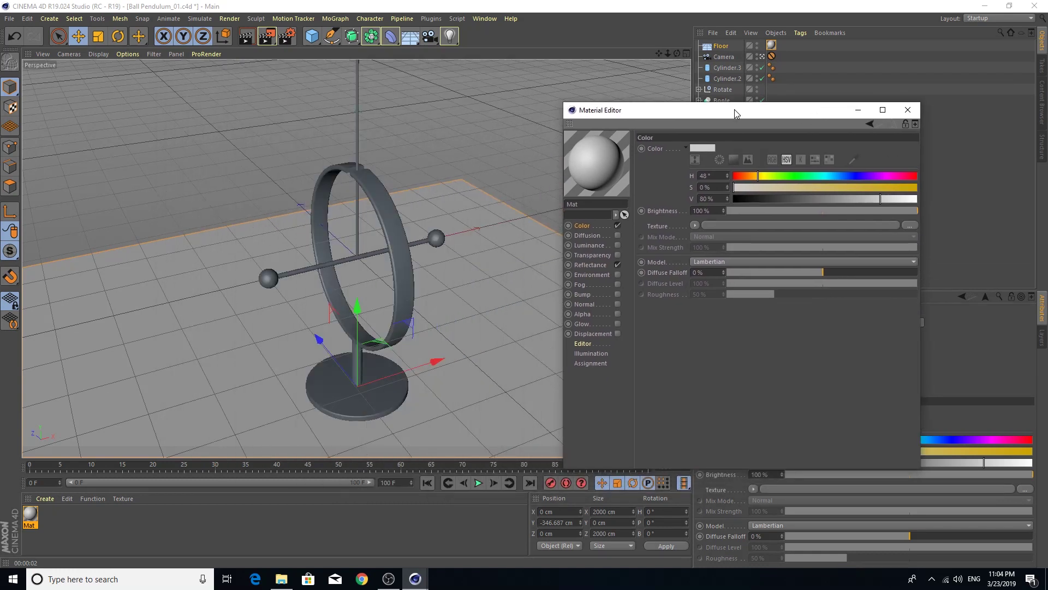
{"action": "left_click", "coordinate": [590, 268]}
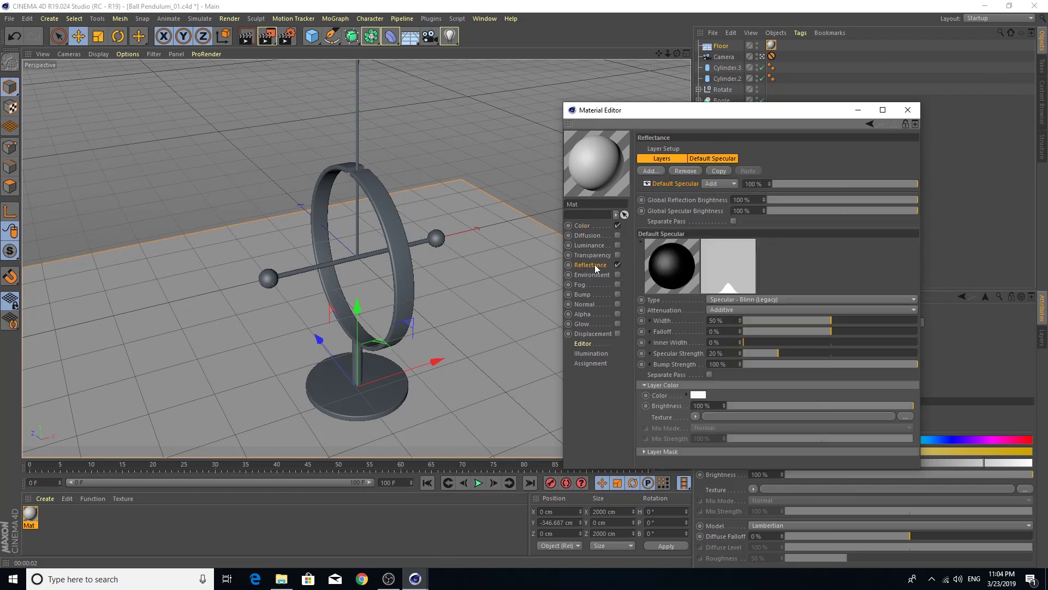
{"action": "left_click", "coordinate": [650, 172]}
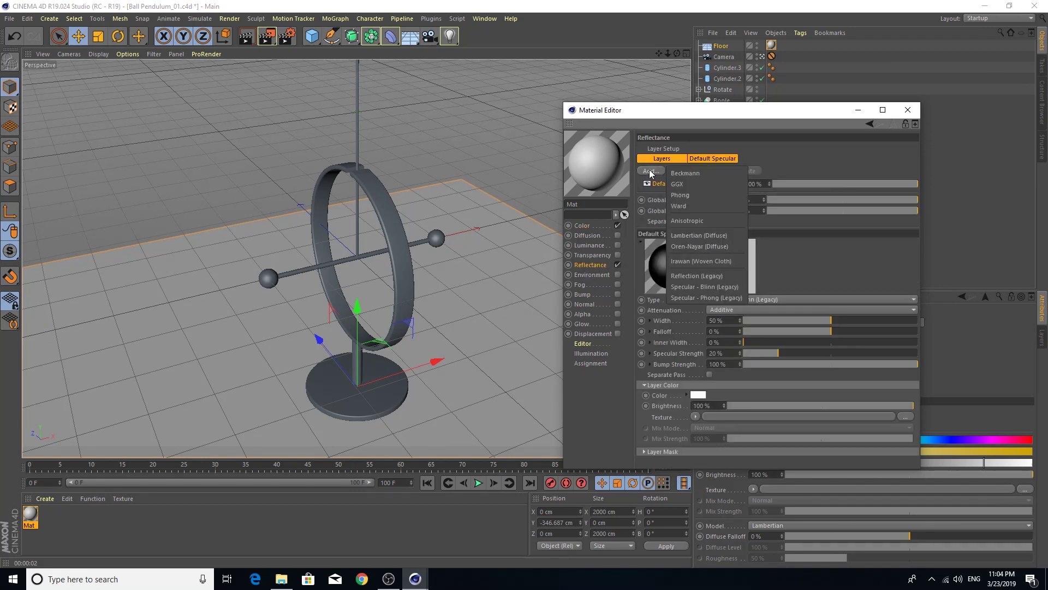
{"action": "left_click", "coordinate": [686, 276]}
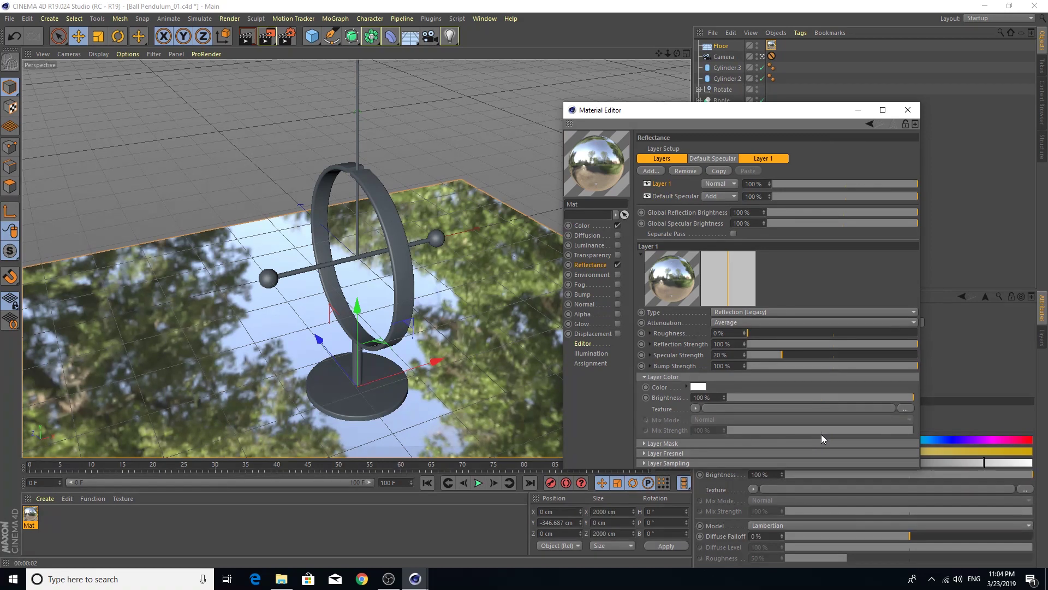
{"action": "left_click", "coordinate": [822, 398]}
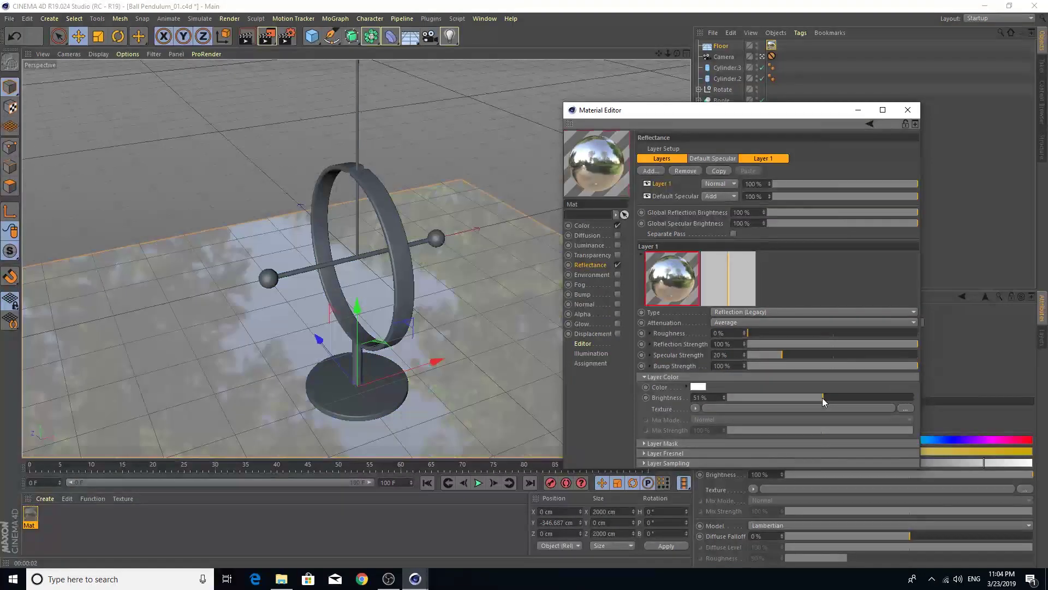
{"action": "left_click", "coordinate": [248, 38]}
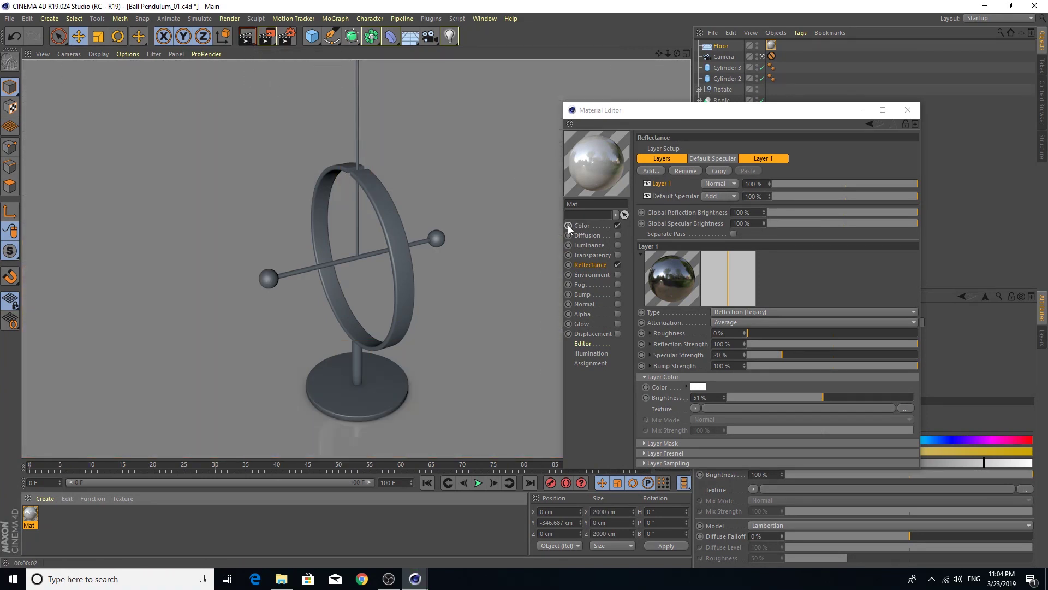
{"action": "left_click", "coordinate": [582, 226]}
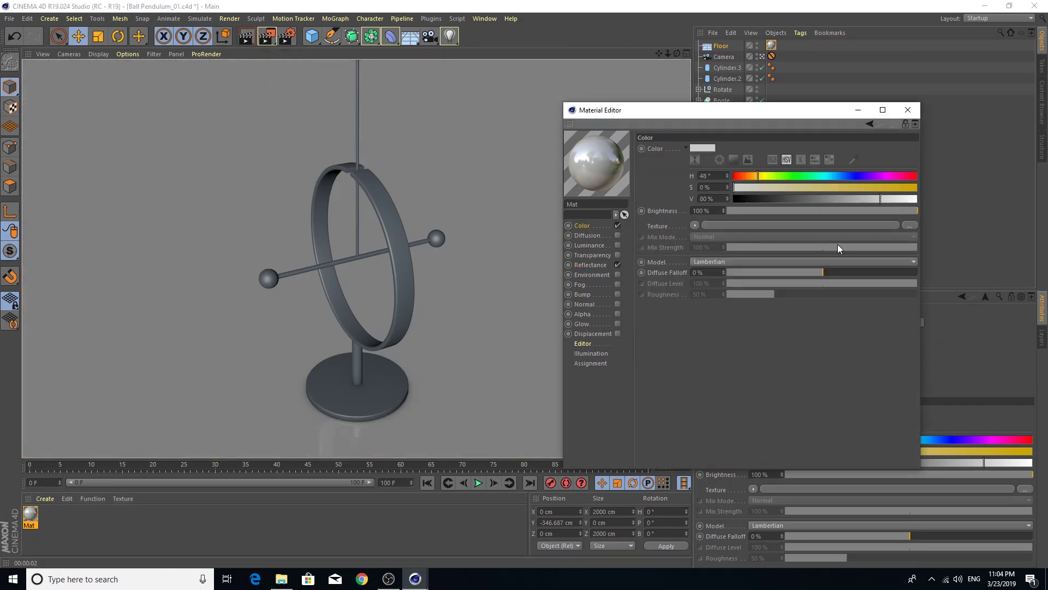
Set Mat's colour to cyan, hue 184° and saturation 96%, and test-render it
{"action": "left_click", "coordinate": [898, 198]}
{"action": "left_click", "coordinate": [247, 39]}
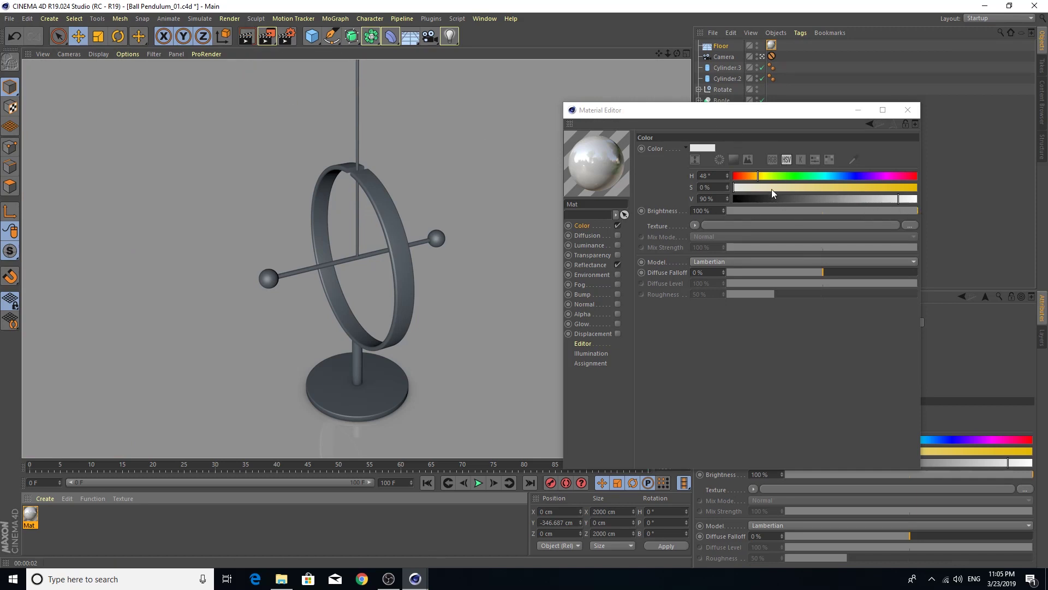
{"action": "left_click", "coordinate": [827, 176]}
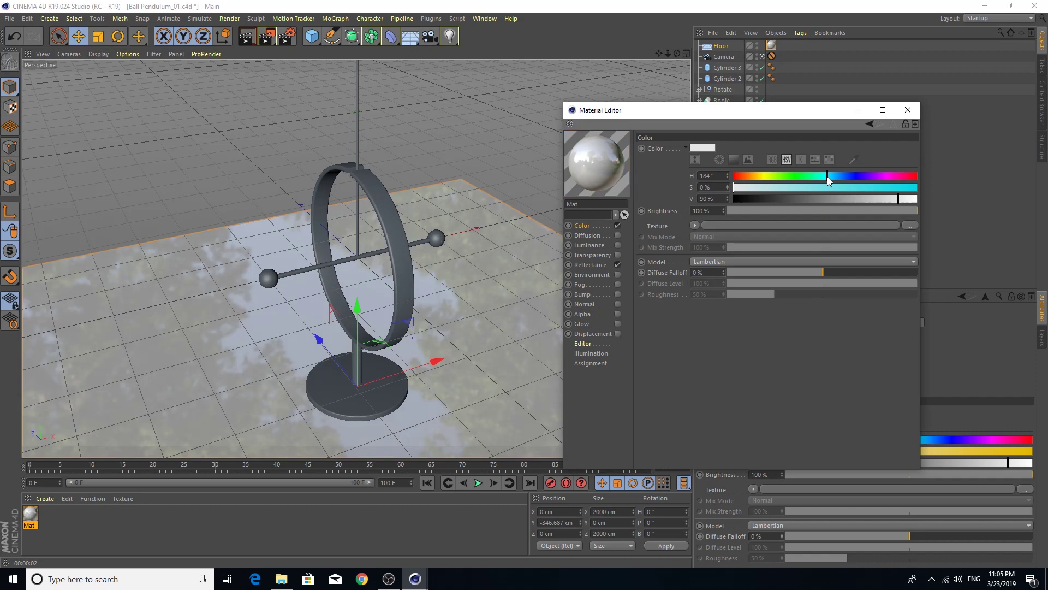
{"action": "left_click", "coordinate": [910, 188]}
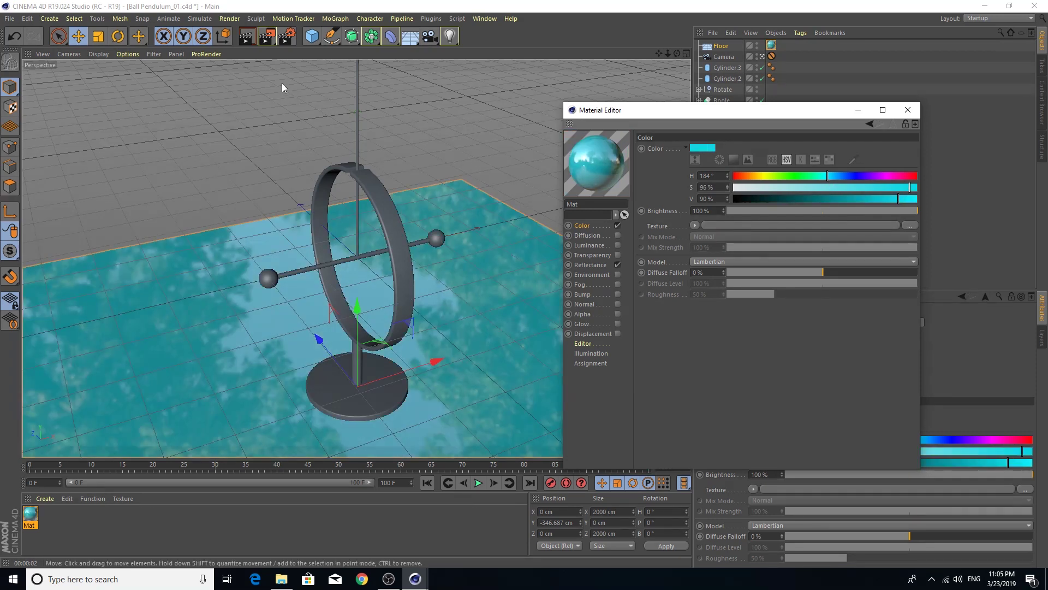
{"action": "left_click", "coordinate": [247, 36]}
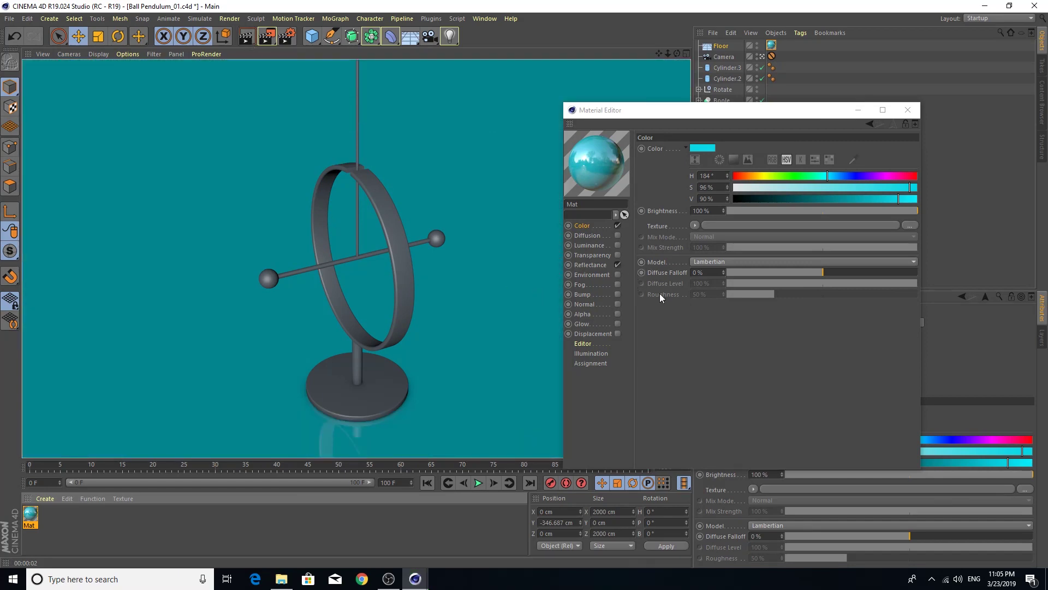
{"action": "left_click", "coordinate": [910, 198]}
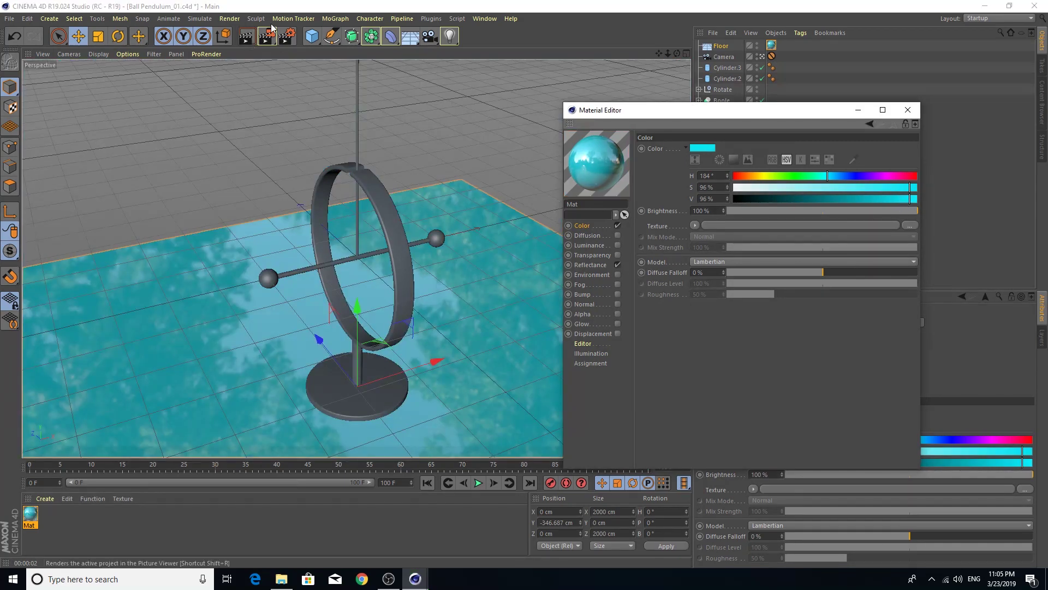
{"action": "left_click", "coordinate": [248, 38]}
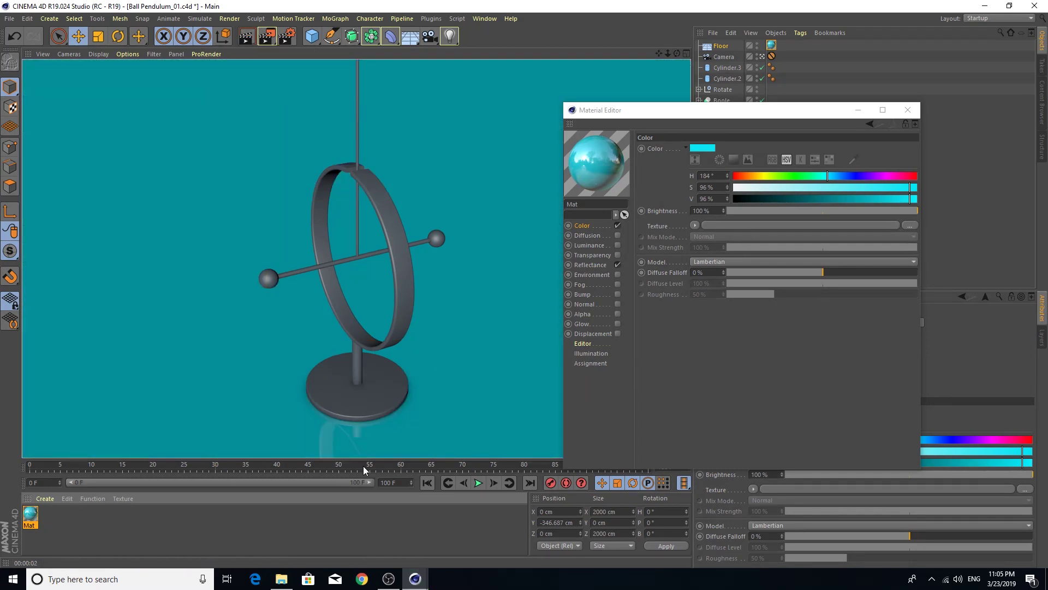
Raise the cyan to V 100% and S 99%, checking with region and viewport renders
{"action": "mouse_move", "coordinate": [380, 467]}
{"action": "left_mouse_down"}
{"action": "mouse_move", "coordinate": [241, 465]}
{"action": "mouse_move", "coordinate": [424, 464]}
{"action": "mouse_move", "coordinate": [232, 466]}
{"action": "mouse_move", "coordinate": [418, 464]}
{"action": "left_mouse_up"}
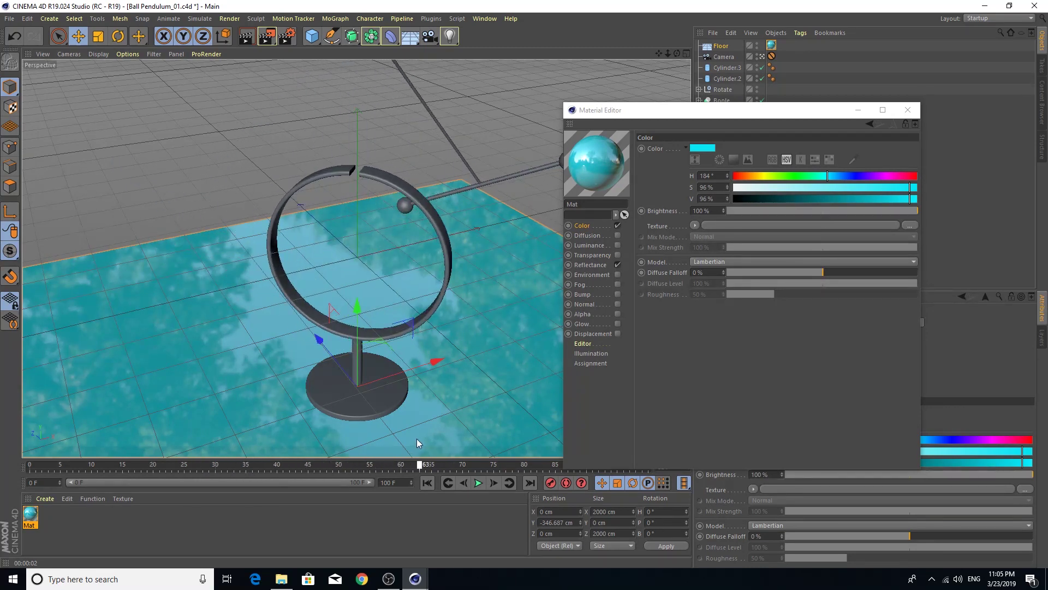
{"action": "left_click_drag", "start_coordinate": [267, 36], "coordinate": [310, 57]}
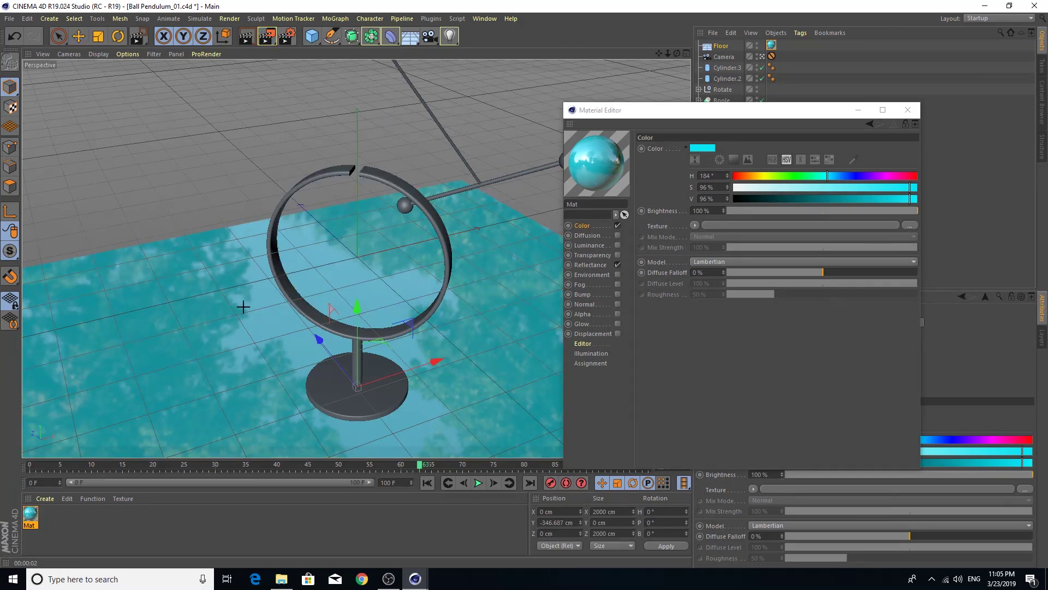
{"action": "mouse_move", "coordinate": [243, 302]}
{"action": "left_mouse_down"}
{"action": "mouse_move", "coordinate": [373, 398]}
{"action": "mouse_move", "coordinate": [454, 439]}
{"action": "left_mouse_up"}
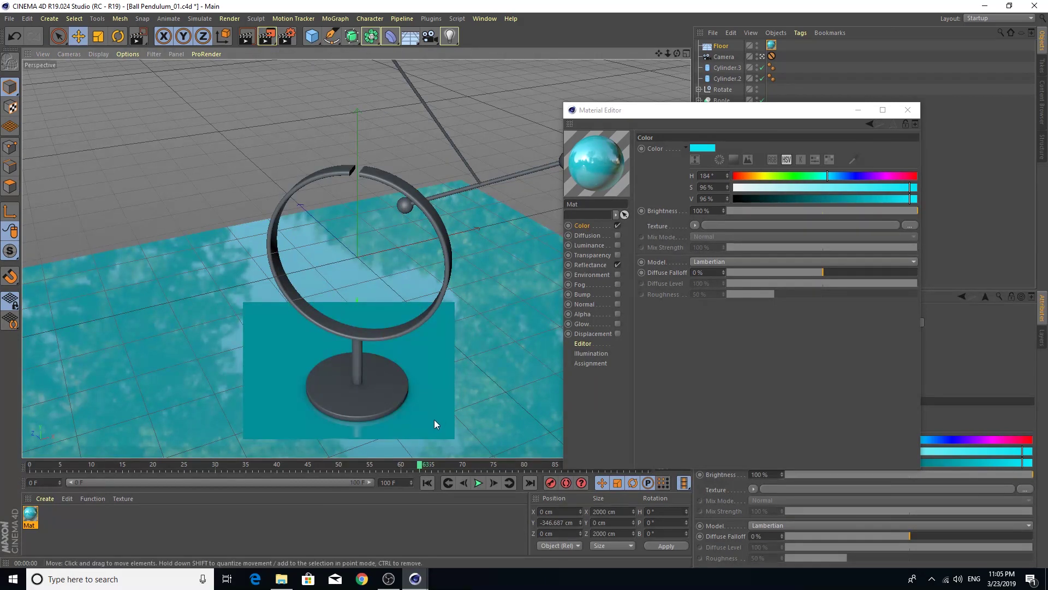
{"action": "left_click", "coordinate": [919, 199]}
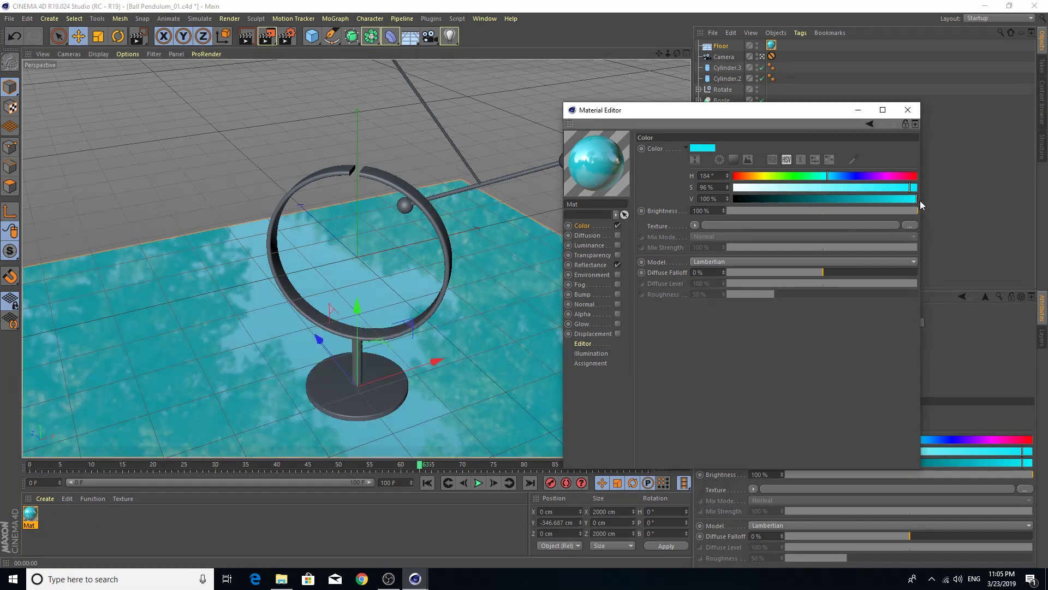
{"action": "left_click", "coordinate": [248, 40]}
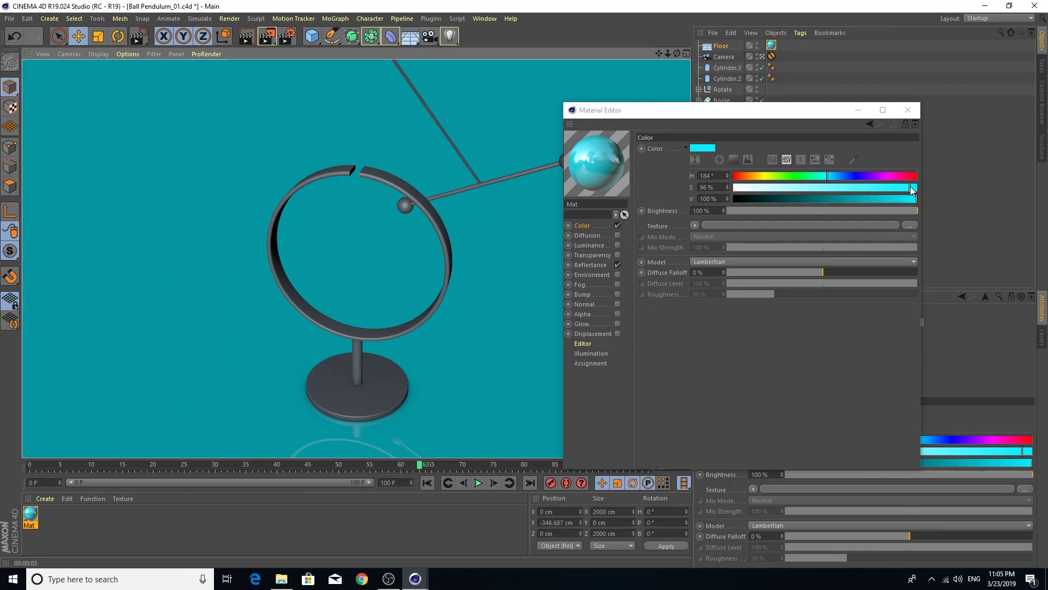
{"action": "left_click_drag", "start_coordinate": [910, 189], "coordinate": [916, 187]}
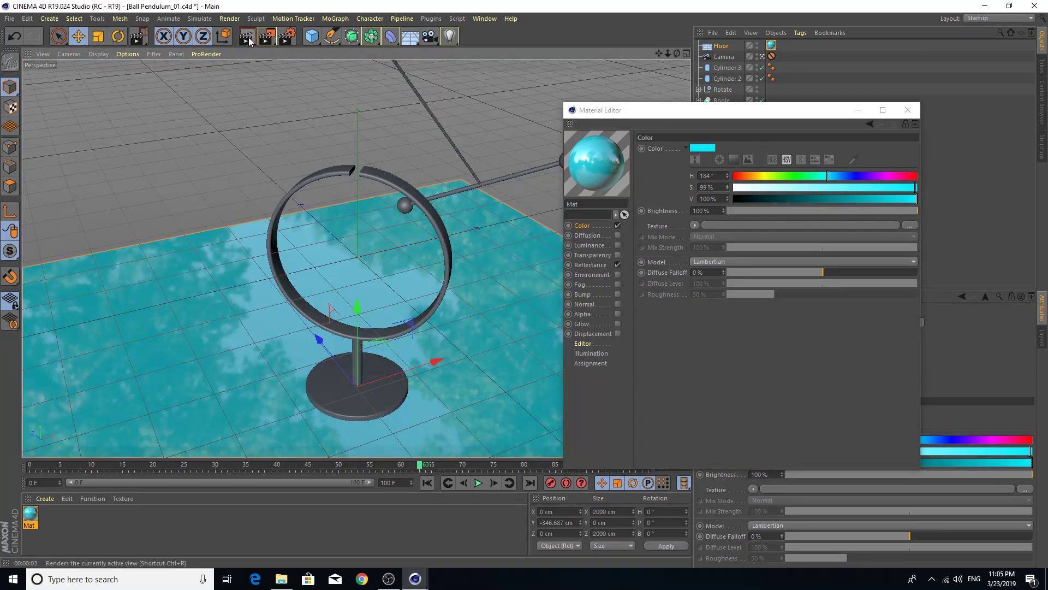
{"action": "left_click", "coordinate": [247, 37]}
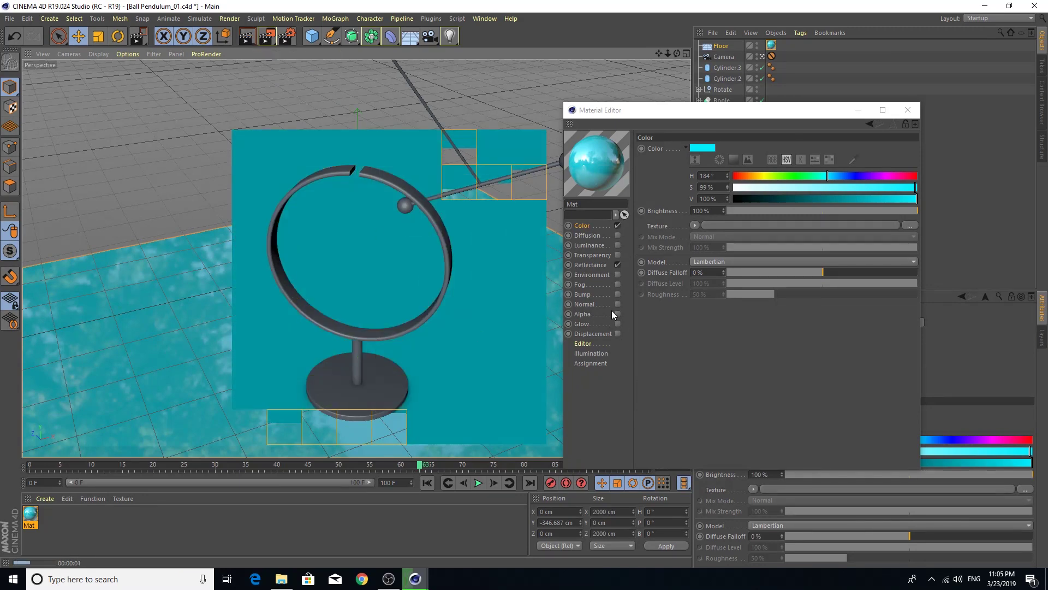
Enable Luminance with a teal colour eyedropped from the material preview, then test-render
{"action": "left_click", "coordinate": [589, 245]}
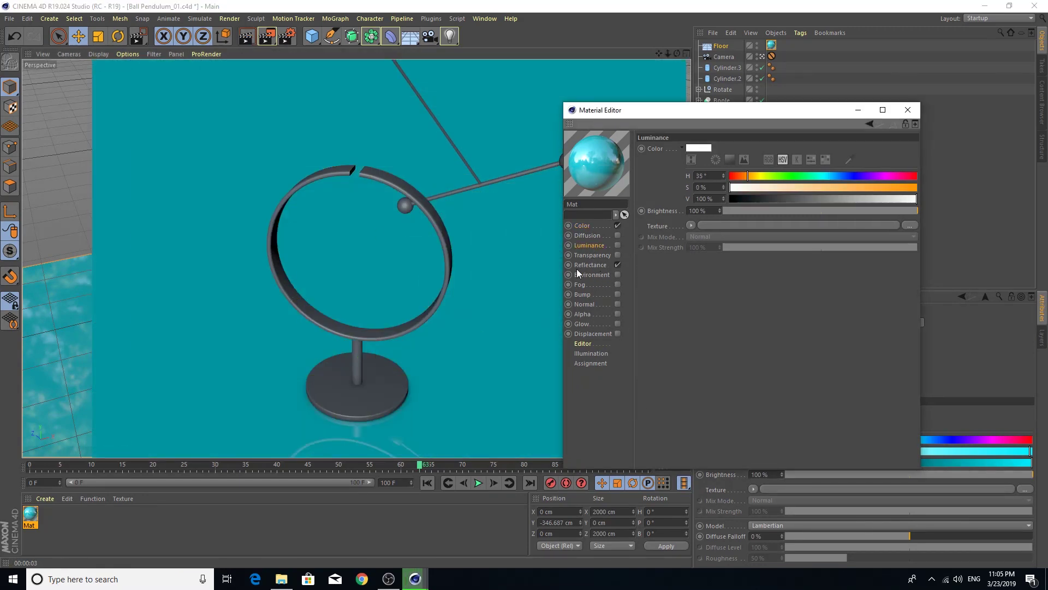
{"action": "left_click", "coordinate": [849, 162]}
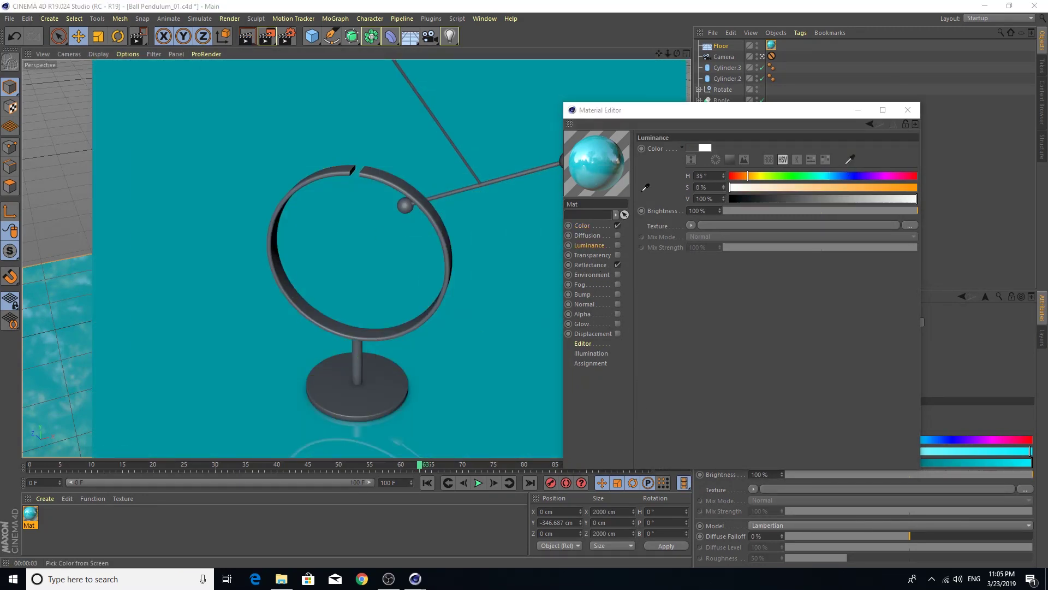
{"action": "left_click", "coordinate": [582, 159]}
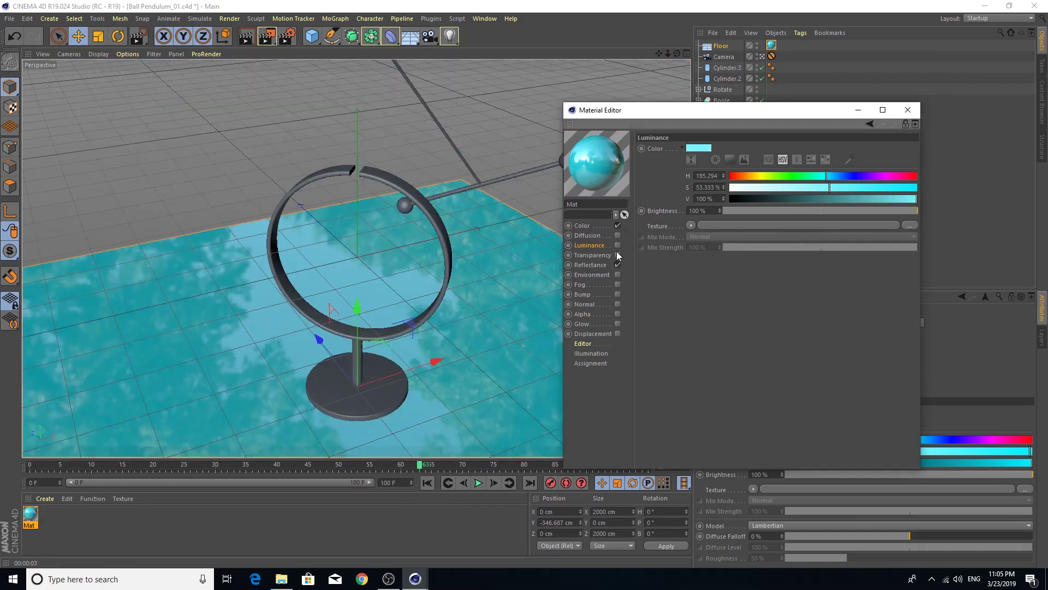
{"action": "left_click", "coordinate": [617, 245]}
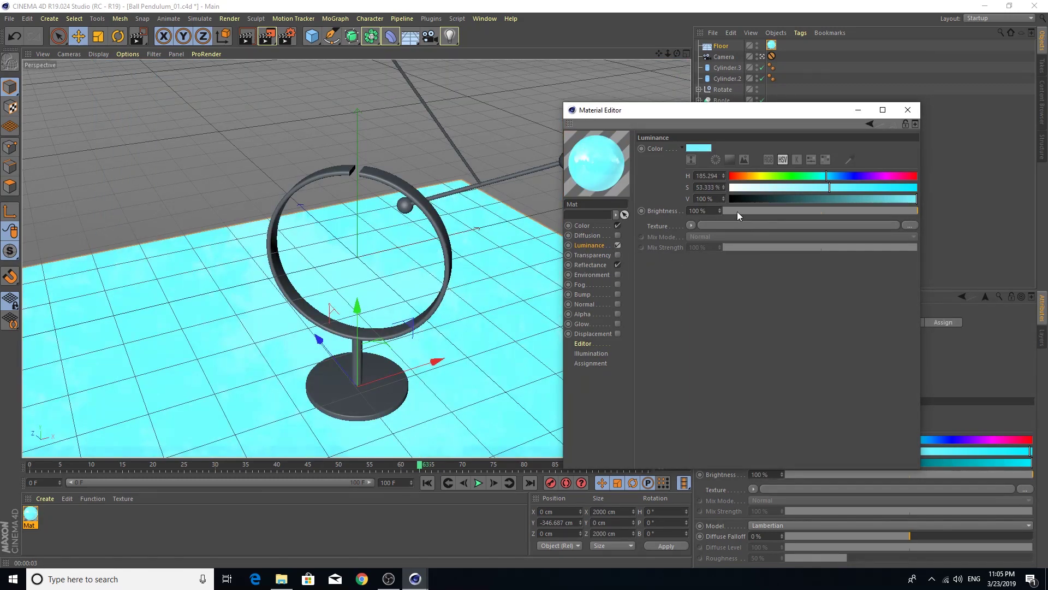
{"action": "left_click_drag", "start_coordinate": [738, 212], "coordinate": [745, 210]}
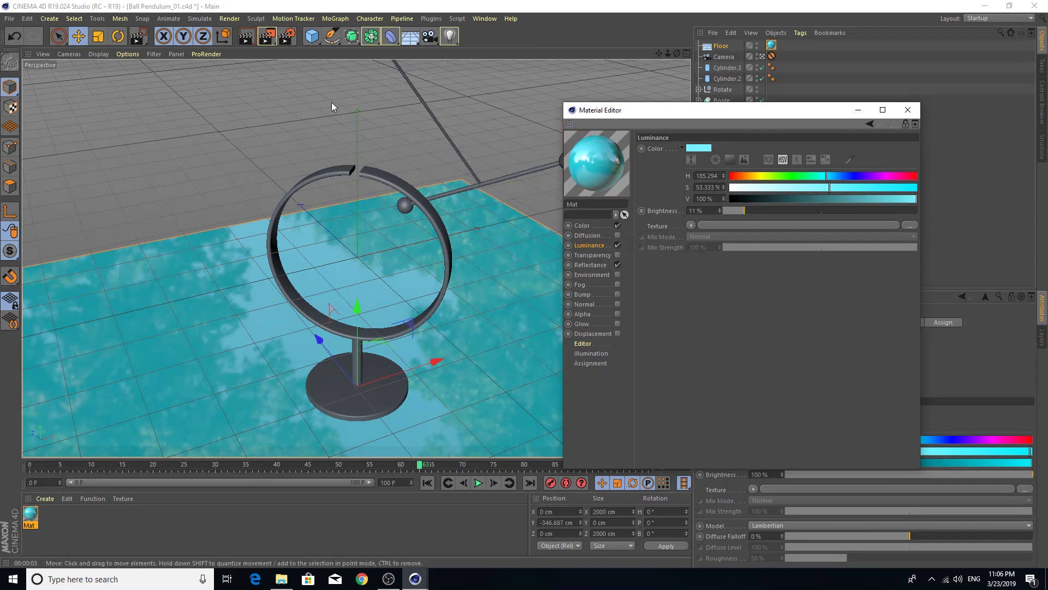
{"action": "left_click", "coordinate": [241, 38]}
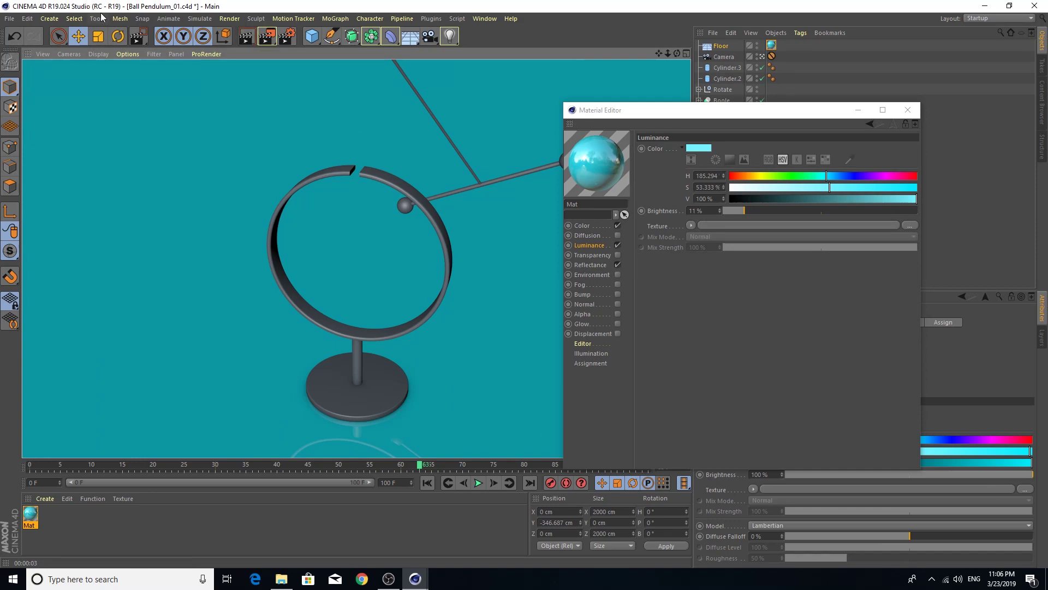
Raise the glow colour's saturation to 93% and re-render to compare
{"action": "left_click", "coordinate": [849, 188]}
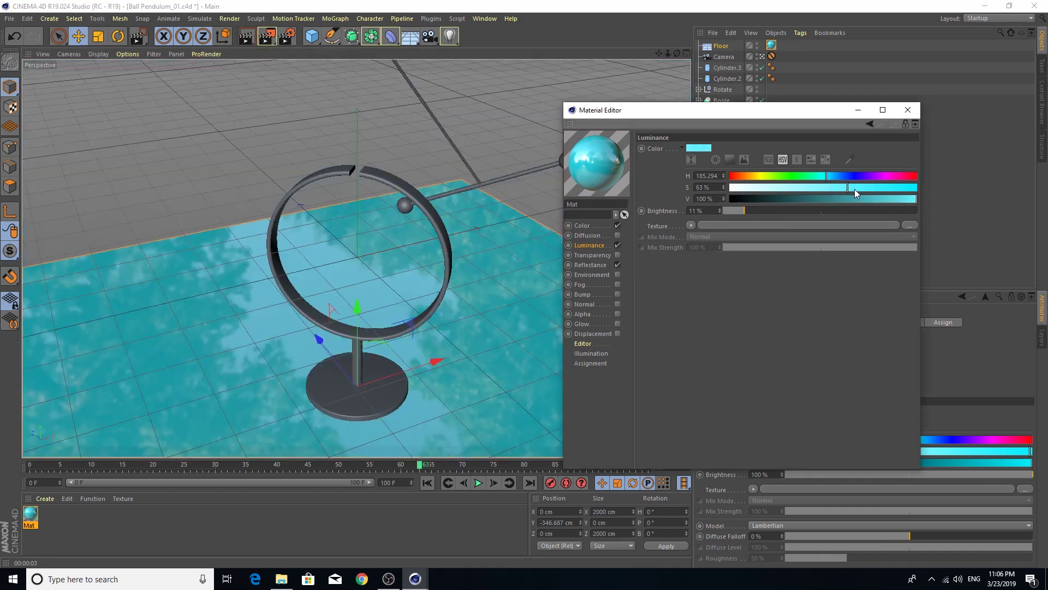
{"action": "left_click", "coordinate": [885, 187]}
{"action": "left_click", "coordinate": [244, 39]}
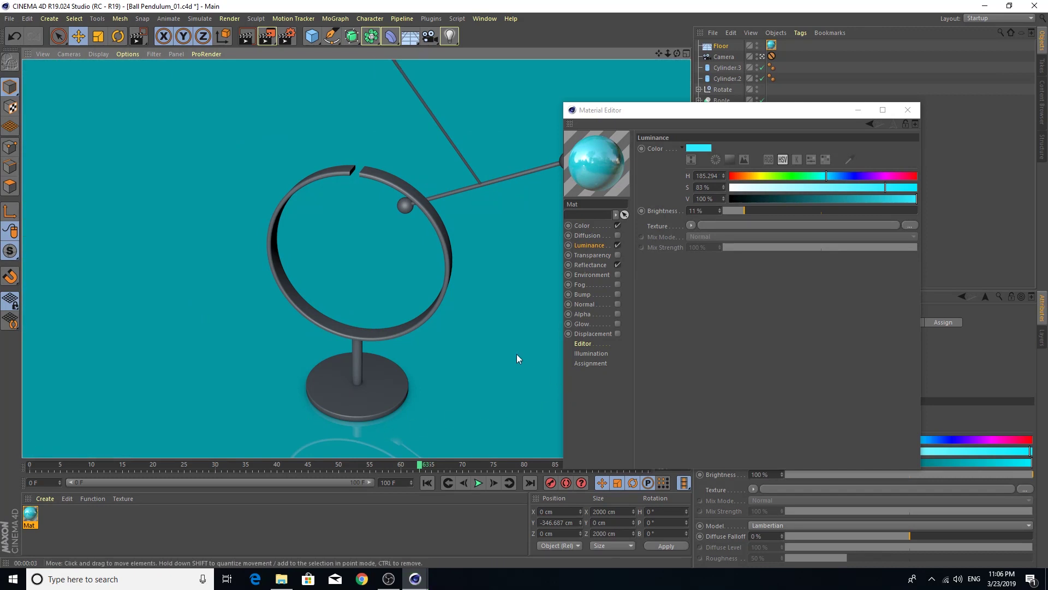
{"action": "left_click_drag", "start_coordinate": [885, 191], "coordinate": [904, 188]}
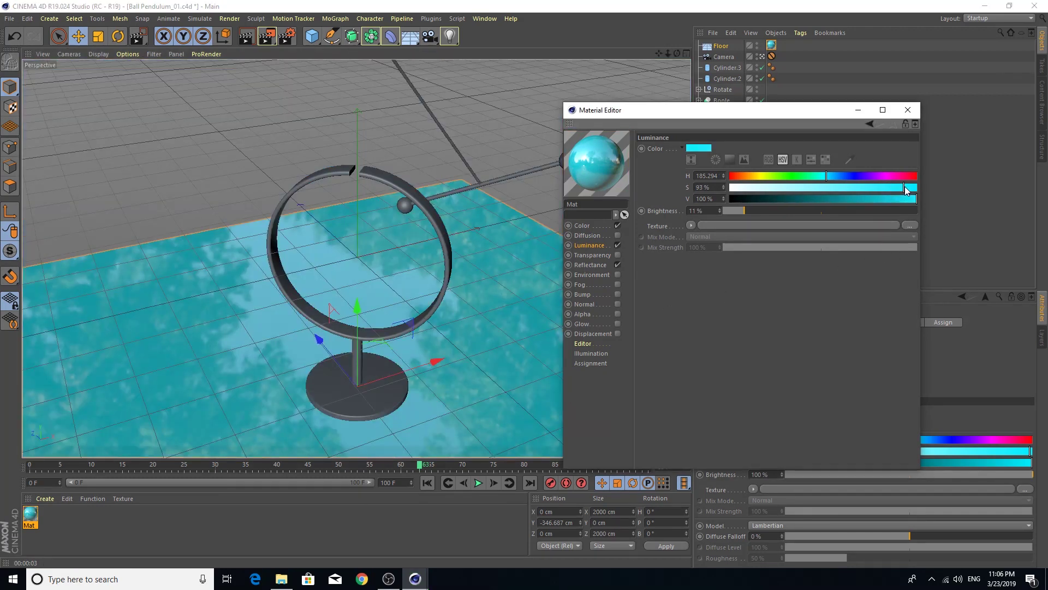
{"action": "left_click", "coordinate": [252, 39]}
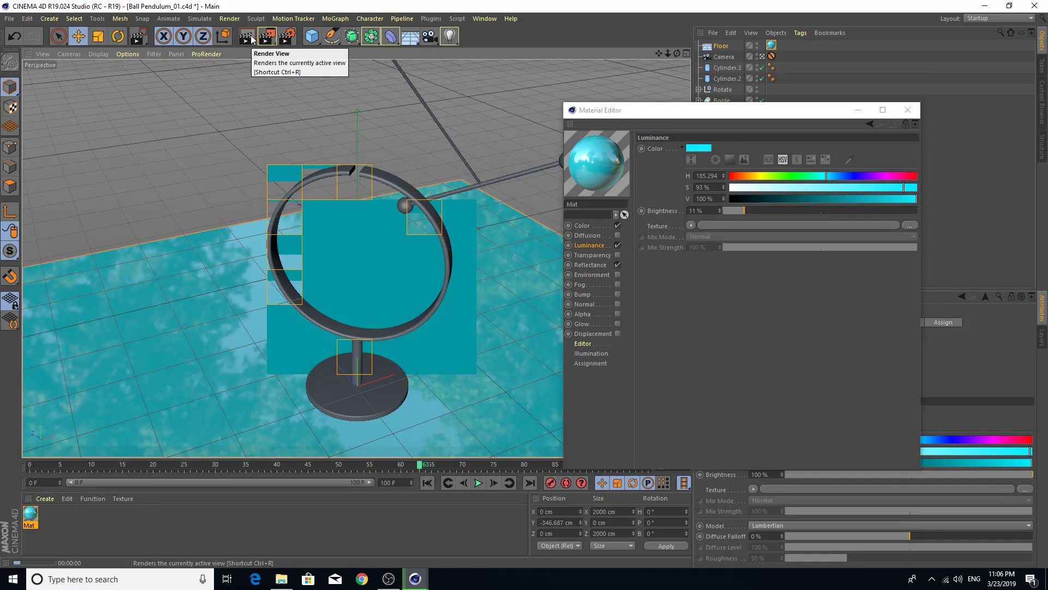
Raise luminance brightness to 42%, check the renders, and close the Material Editor
{"action": "left_click", "coordinate": [762, 211]}
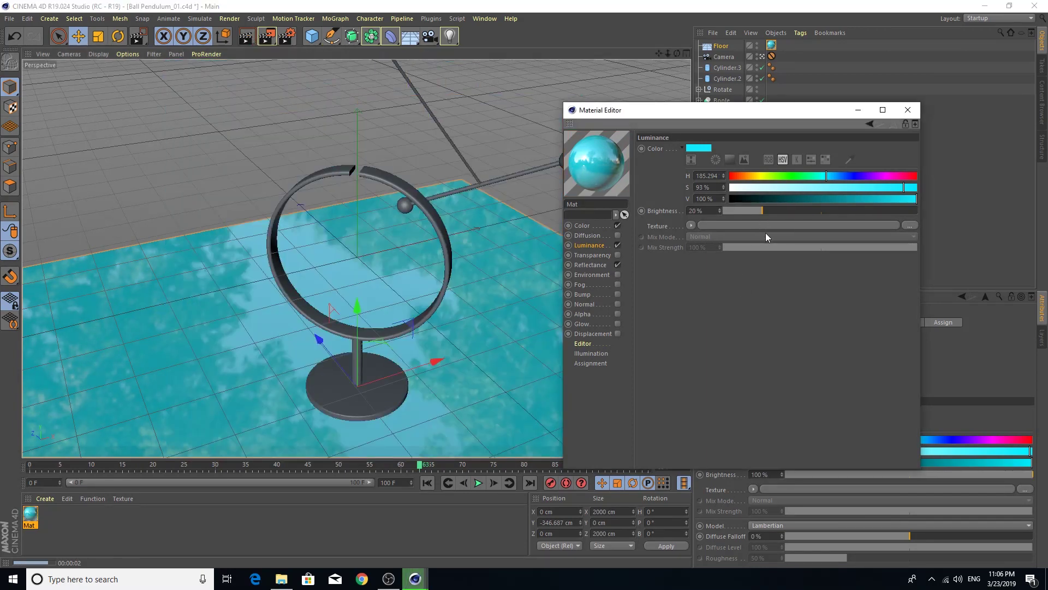
{"action": "left_click", "coordinate": [252, 40]}
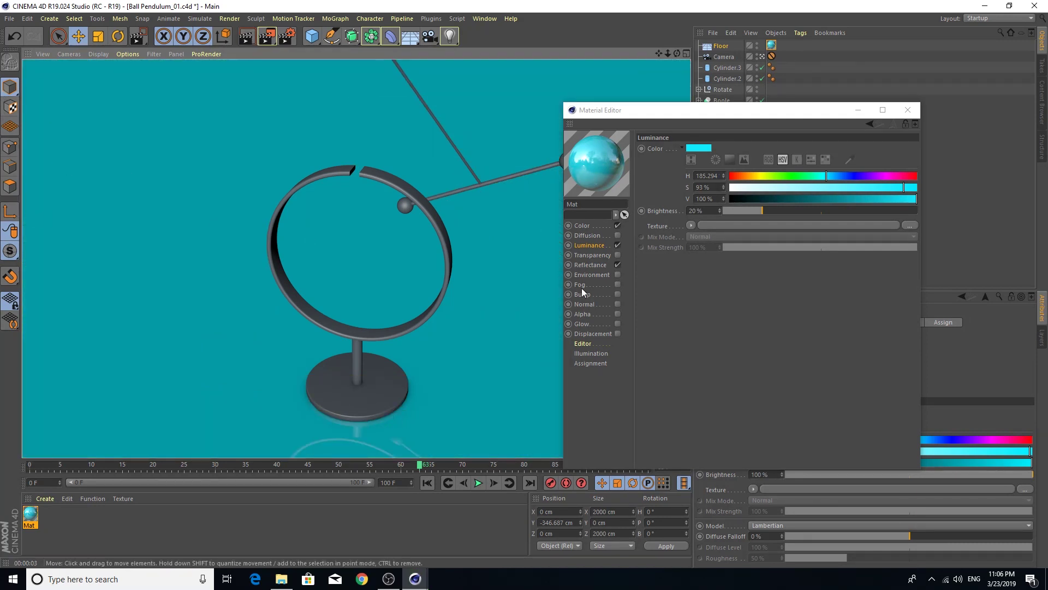
{"action": "left_click", "coordinate": [790, 209]}
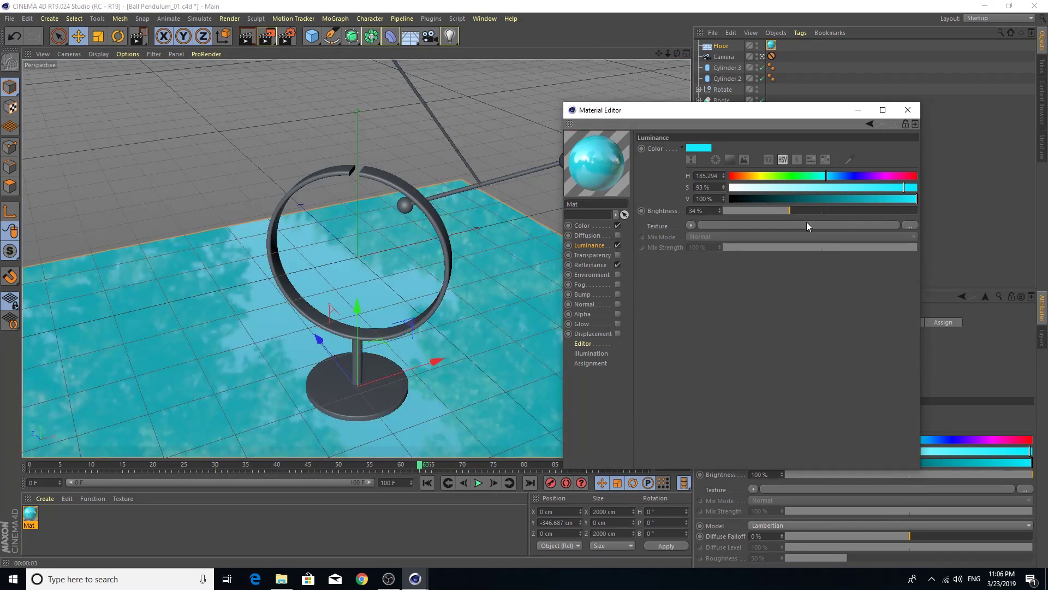
{"action": "left_click", "coordinate": [806, 210]}
{"action": "left_click", "coordinate": [244, 36]}
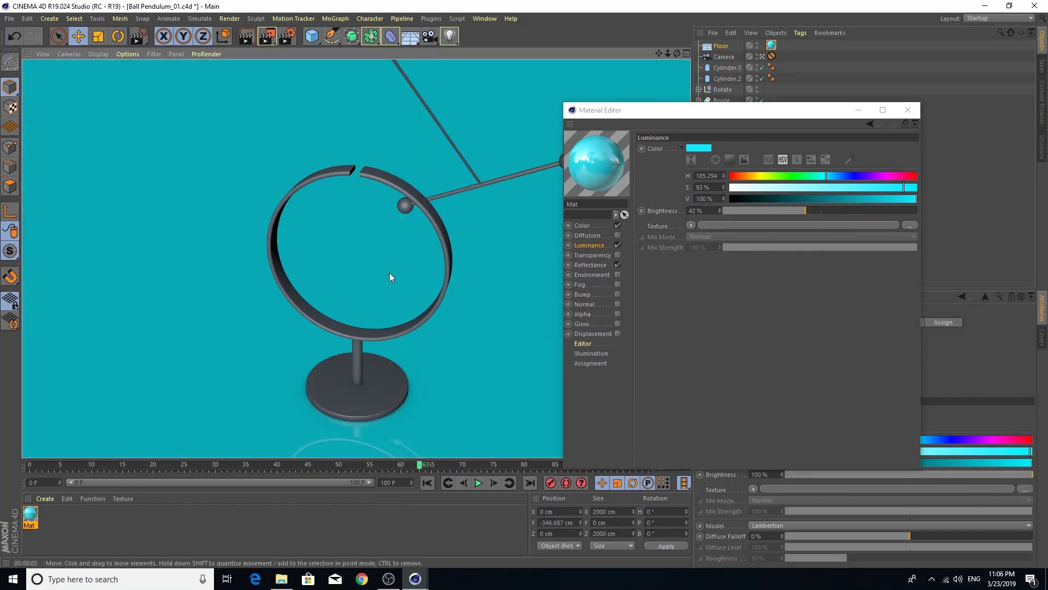
{"action": "left_click", "coordinate": [908, 109]}
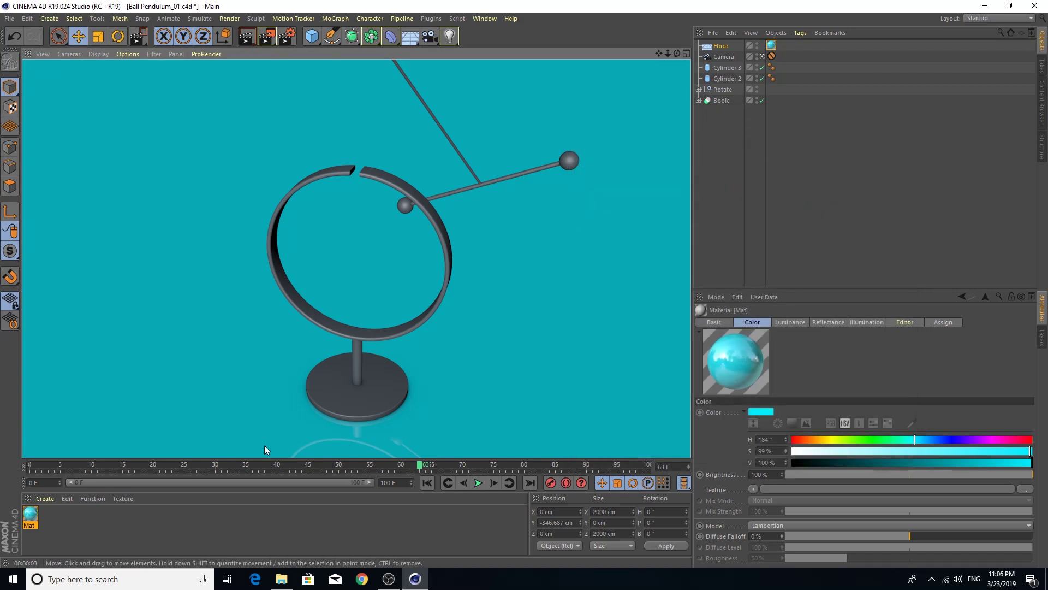
Create a new material Mat.1, apply it to the Boole ring, and open it
{"action": "left_click", "coordinate": [146, 530]}
{"action": "double_click", "coordinate": [102, 518]}
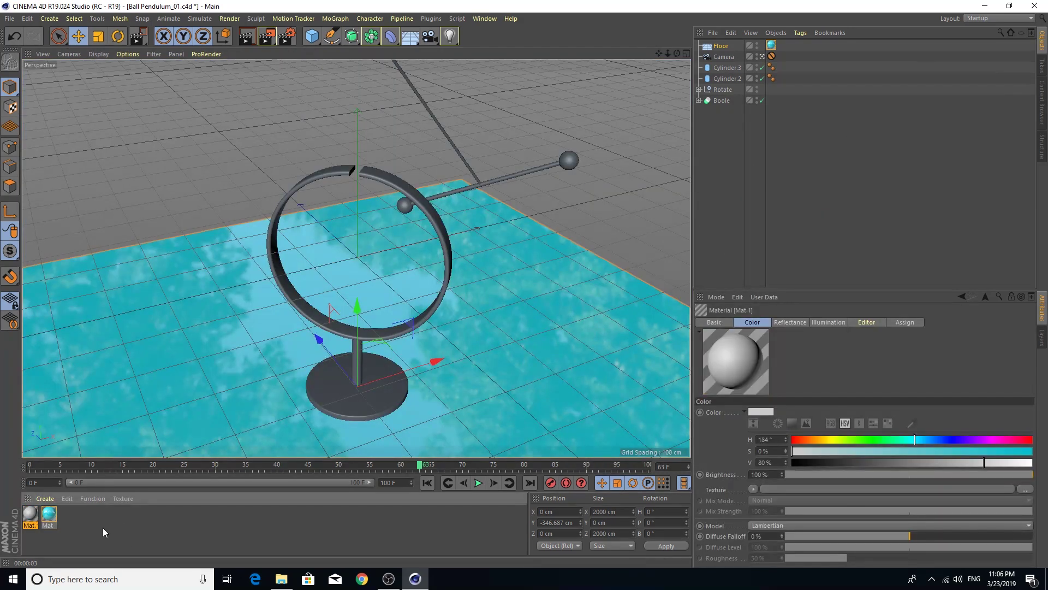
{"action": "left_click_drag", "start_coordinate": [30, 516], "coordinate": [751, 217]}
{"action": "left_click_drag", "start_coordinate": [721, 105], "coordinate": [724, 100]}
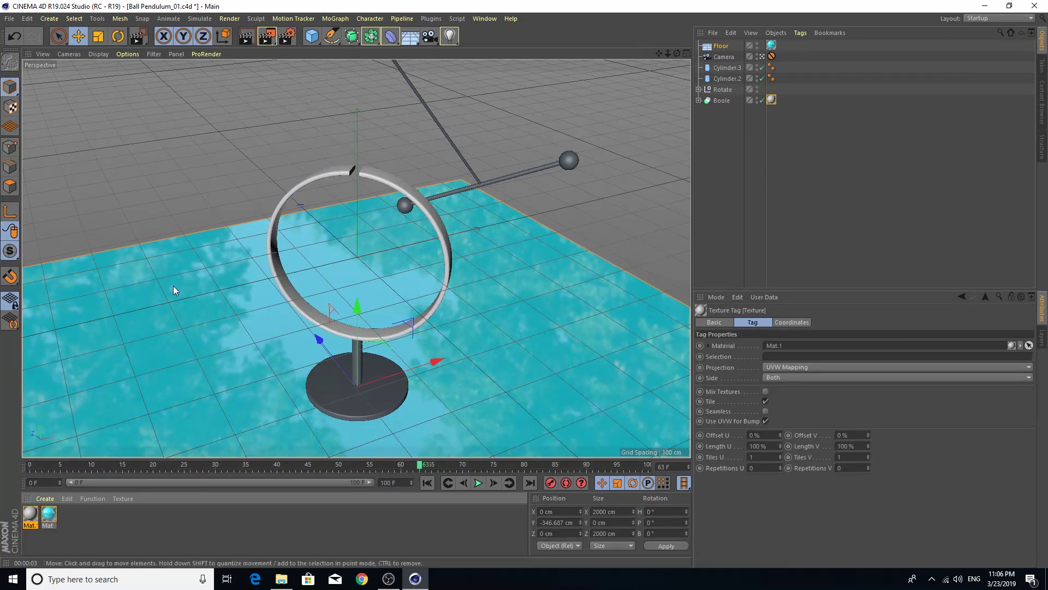
{"action": "double_click", "coordinate": [30, 513]}
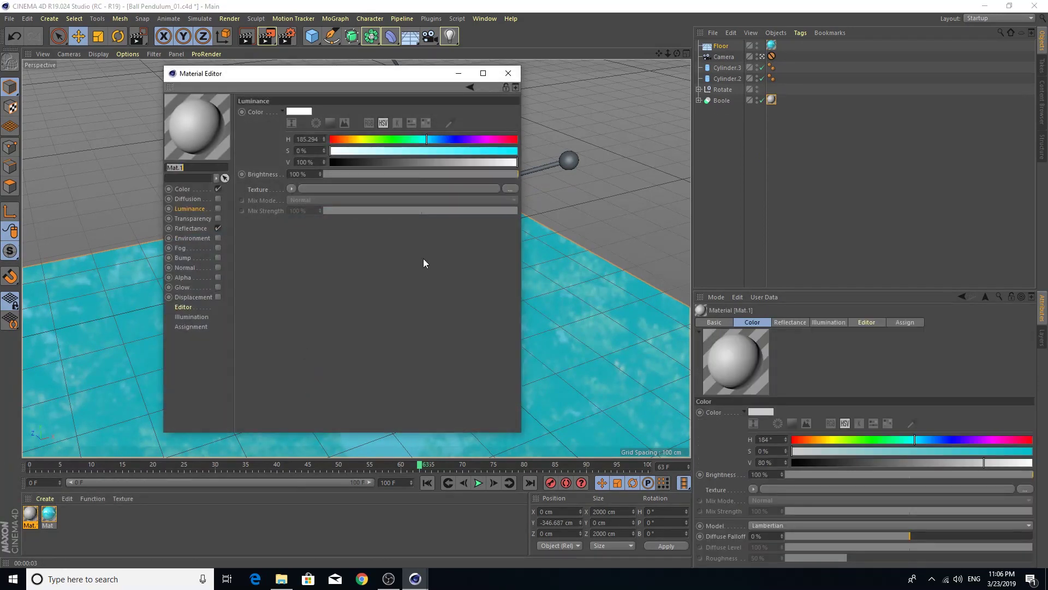
Enable Environment with the HDRI sky image as texture and turn off Reflectance
{"action": "left_click_drag", "start_coordinate": [278, 74], "coordinate": [605, 147]}
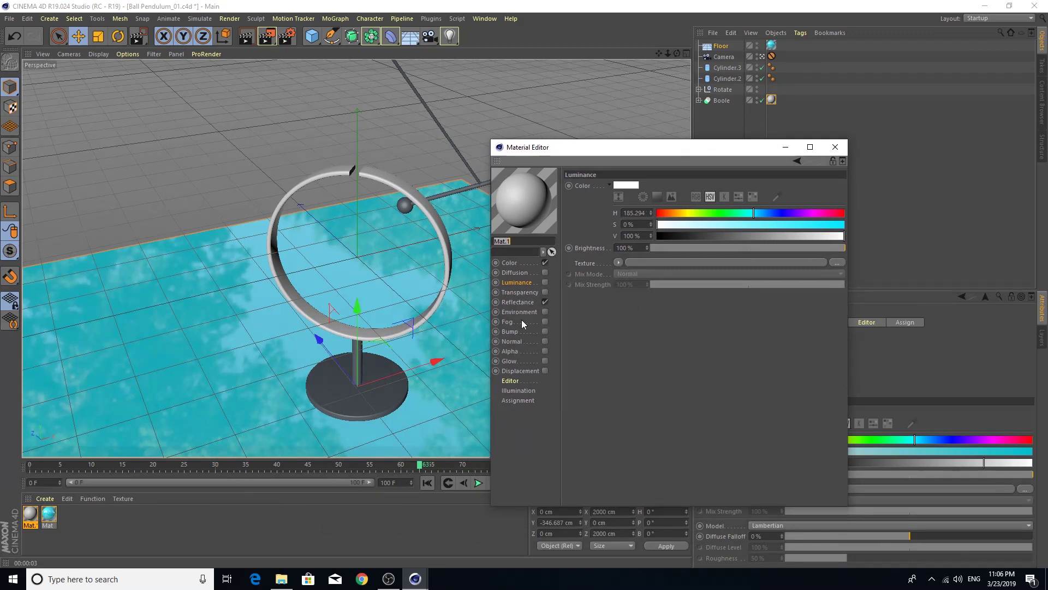
{"action": "left_click", "coordinate": [526, 312]}
{"action": "left_click", "coordinate": [544, 311]}
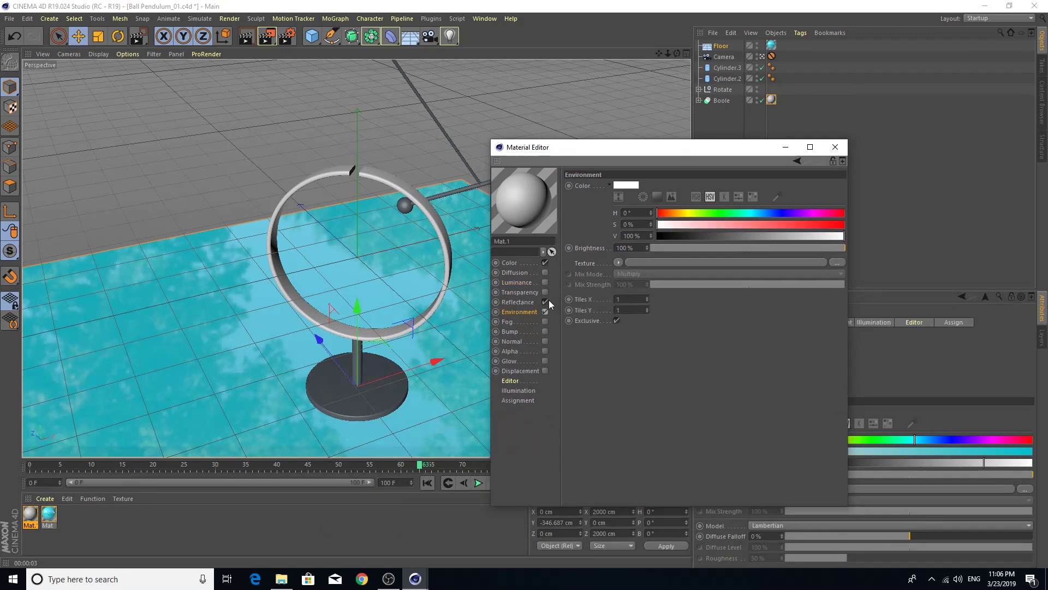
{"action": "left_click", "coordinate": [544, 301]}
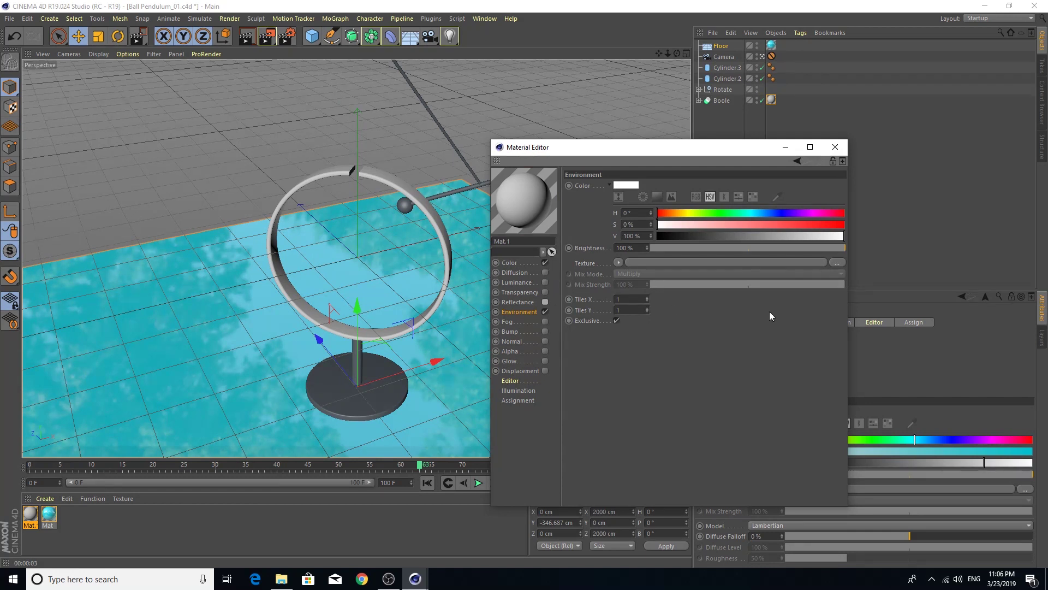
{"action": "left_click", "coordinate": [836, 263]}
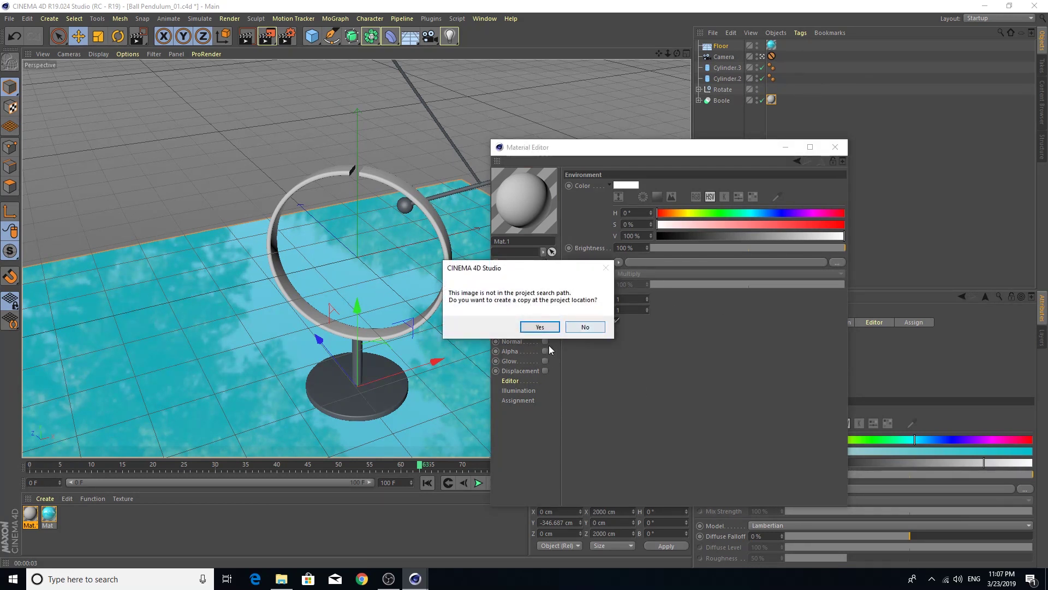
{"action": "left_click", "coordinate": [586, 327]}
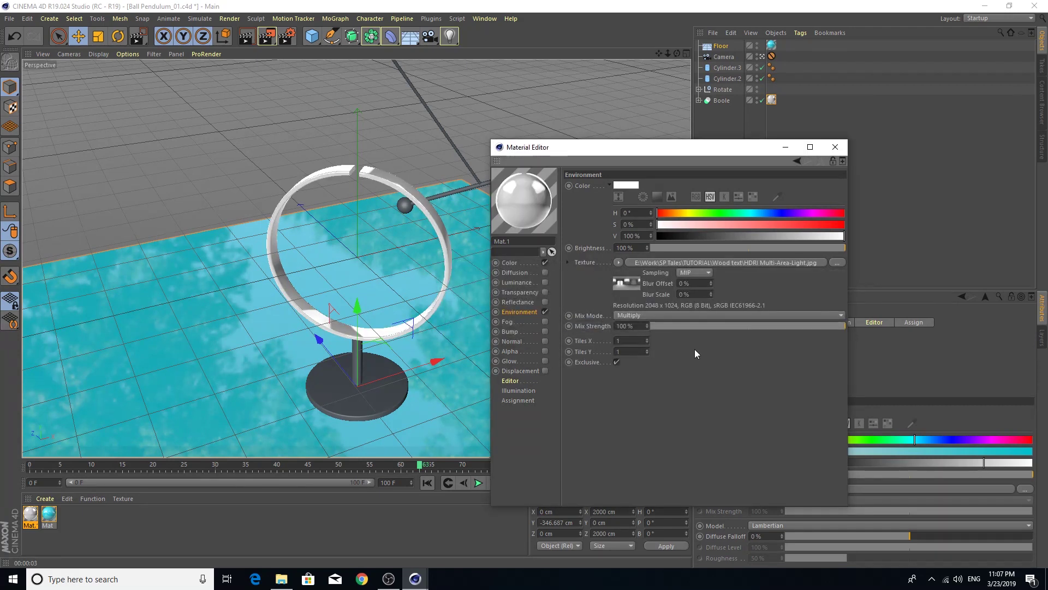
Set environment blur scale to 10% and colour brightness to 22%, then test-render
{"action": "left_click", "coordinate": [681, 293]}
{"action": "key", "text": "Return"}
{"action": "left_click", "coordinate": [518, 262]}
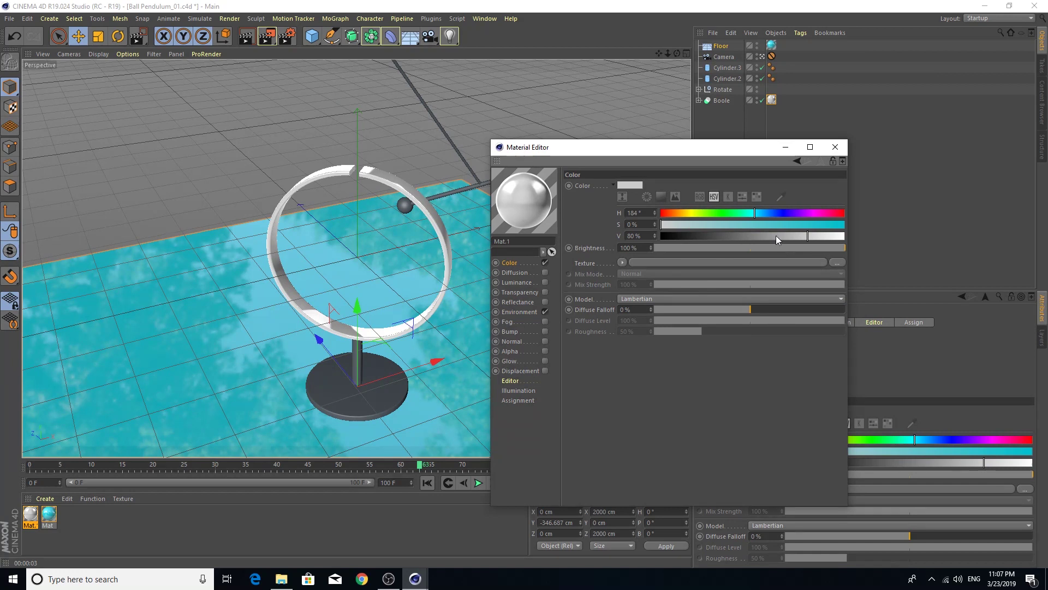
{"action": "left_click_drag", "start_coordinate": [776, 236], "coordinate": [703, 251]}
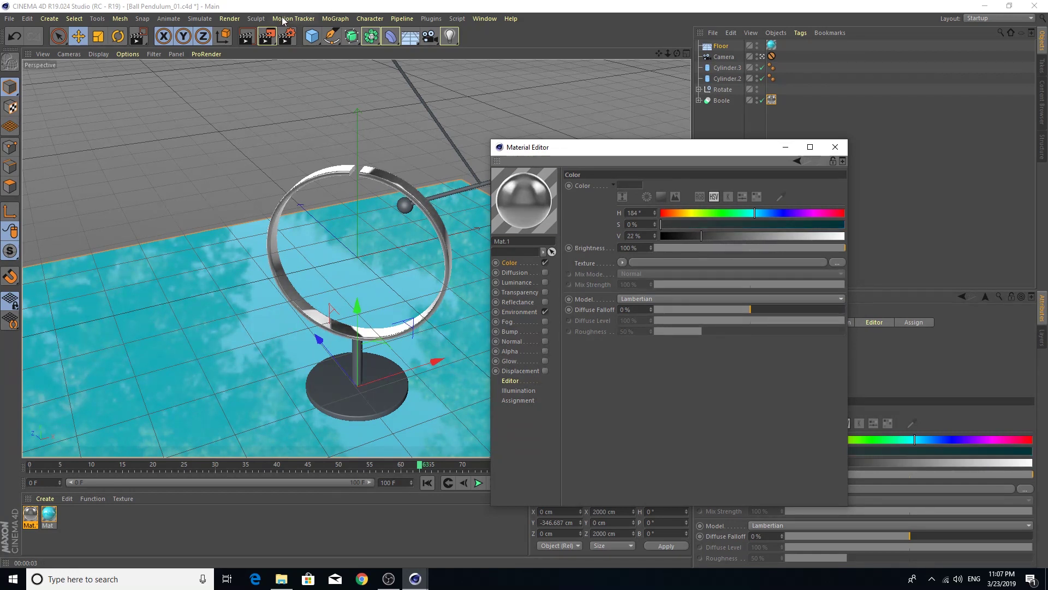
{"action": "left_click", "coordinate": [249, 42]}
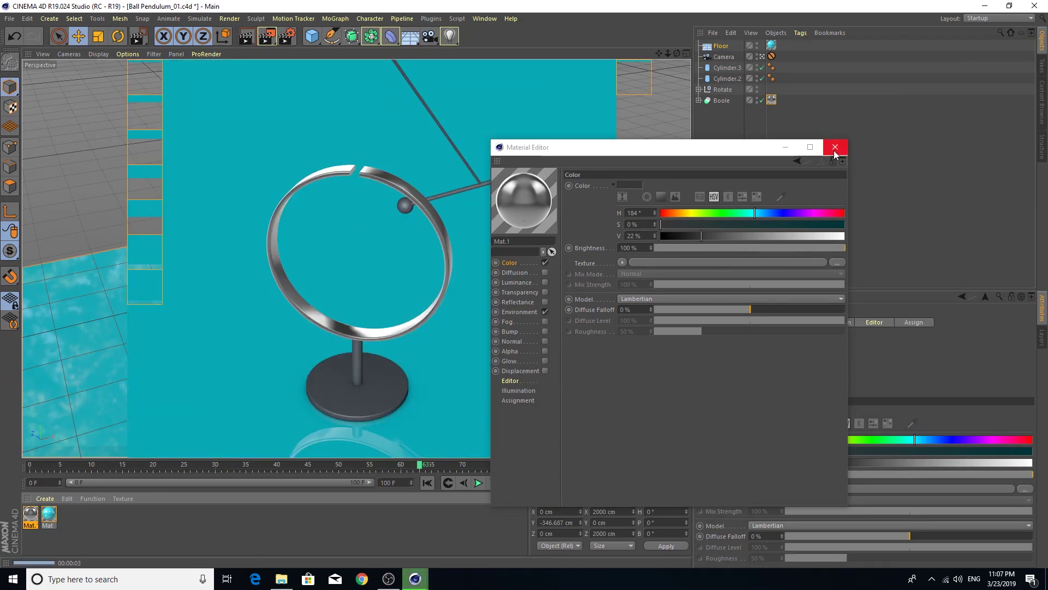
{"action": "left_click", "coordinate": [833, 147]}
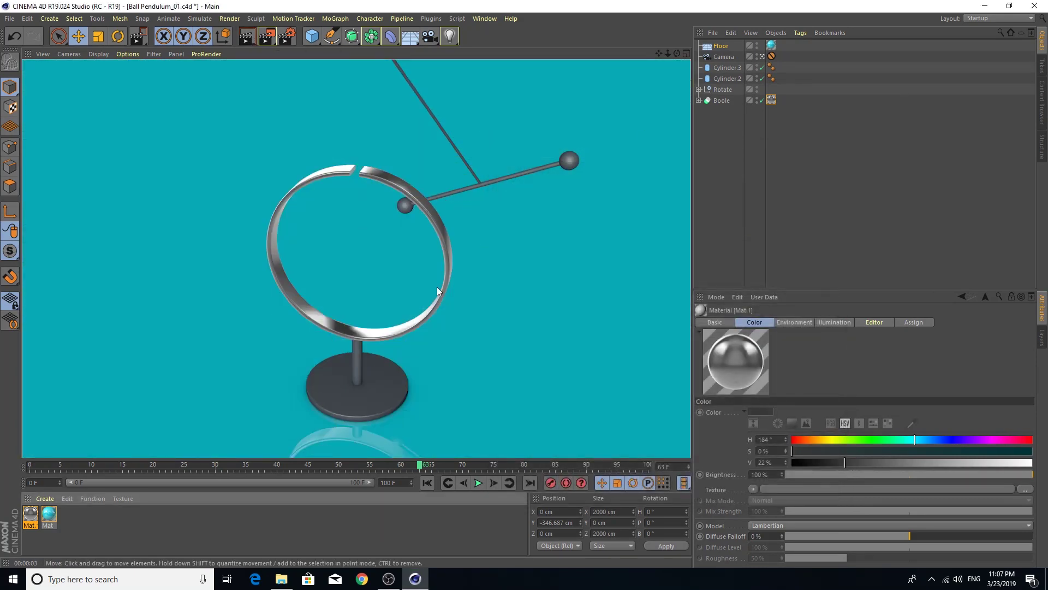
Give the ring's Tube a 5 cm fillet radius and 187 cm inner radius, then test-render
{"action": "left_click", "coordinate": [699, 101]}
{"action": "left_click", "coordinate": [726, 112]}
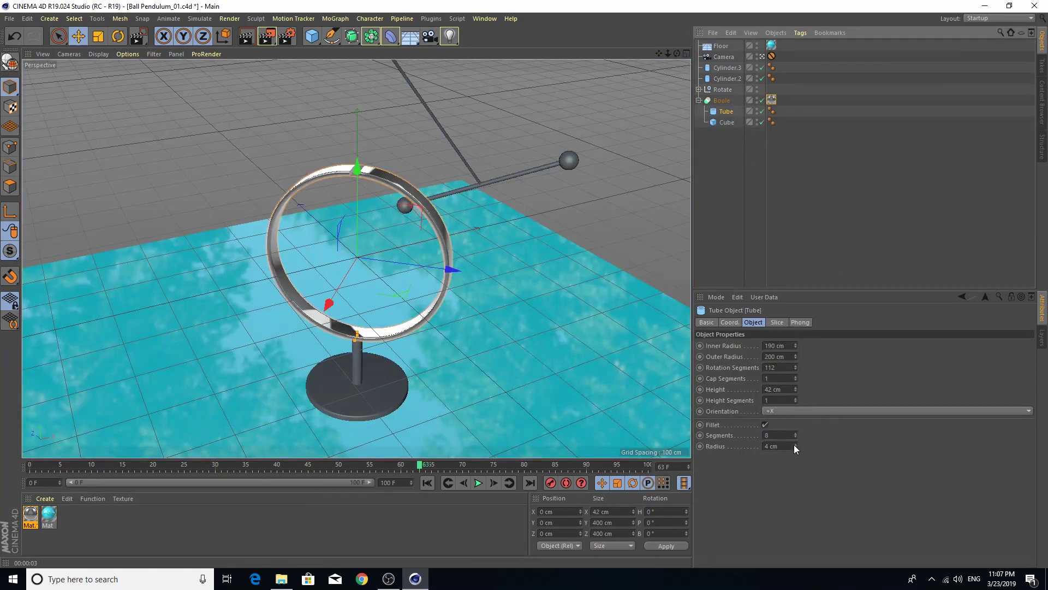
{"action": "left_click", "coordinate": [795, 444]}
{"action": "left_click", "coordinate": [795, 447]}
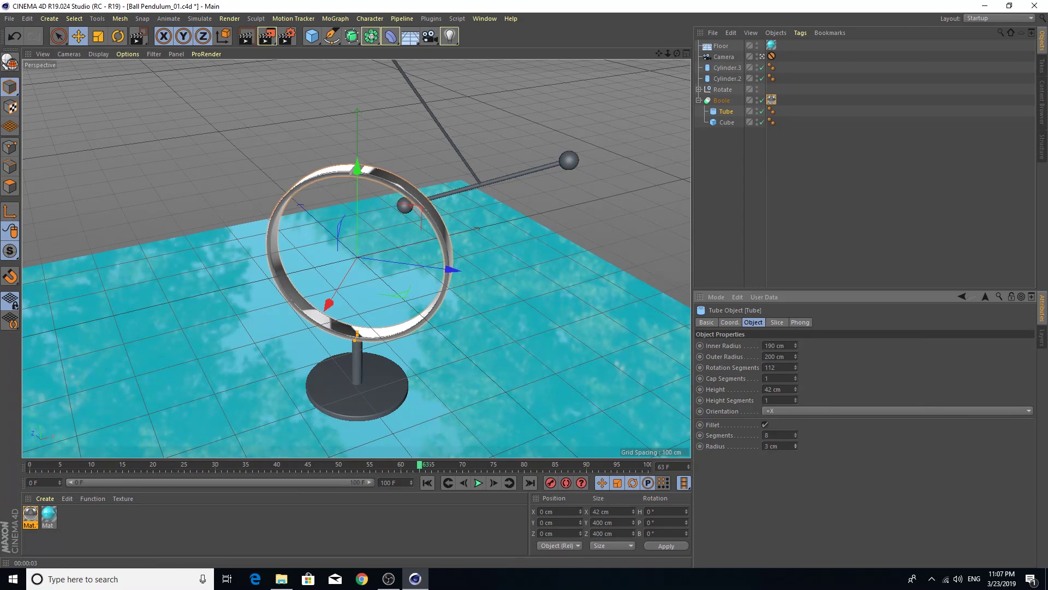
{"action": "left_click", "coordinate": [795, 443]}
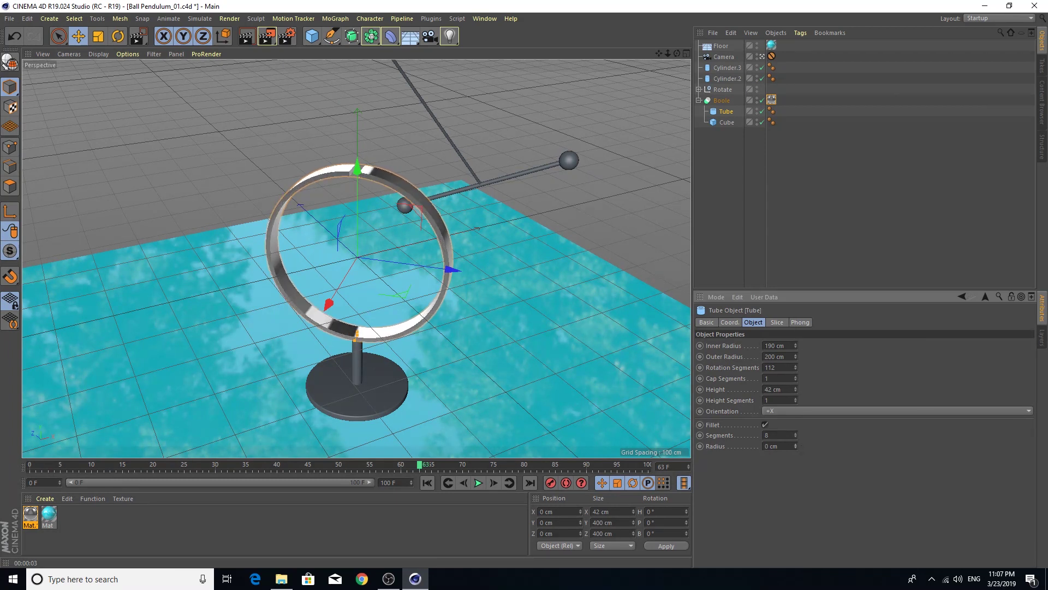
{"action": "left_click", "coordinate": [795, 348]}
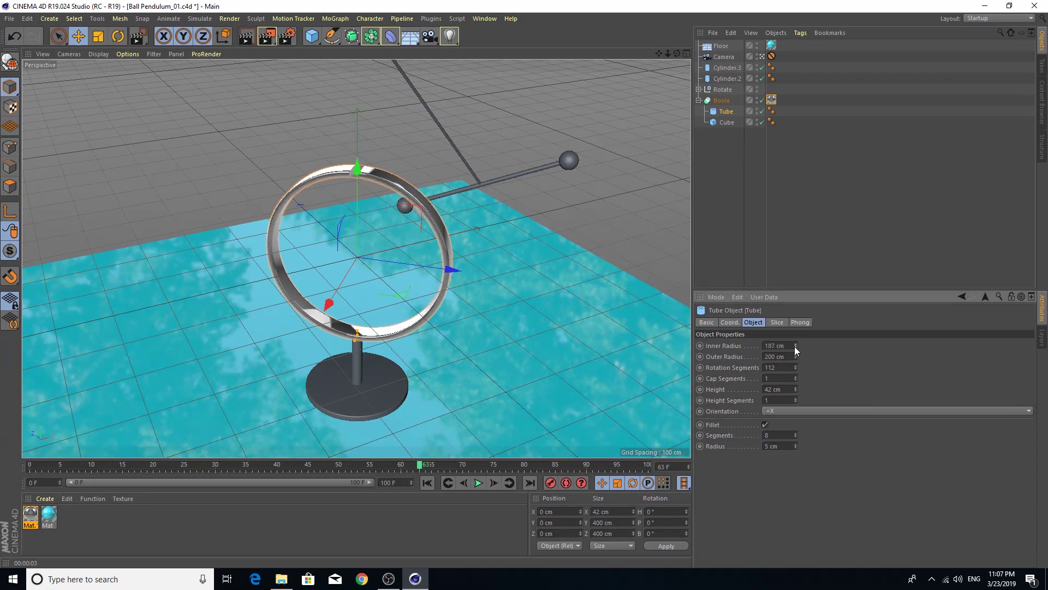
{"action": "left_click", "coordinate": [247, 37]}
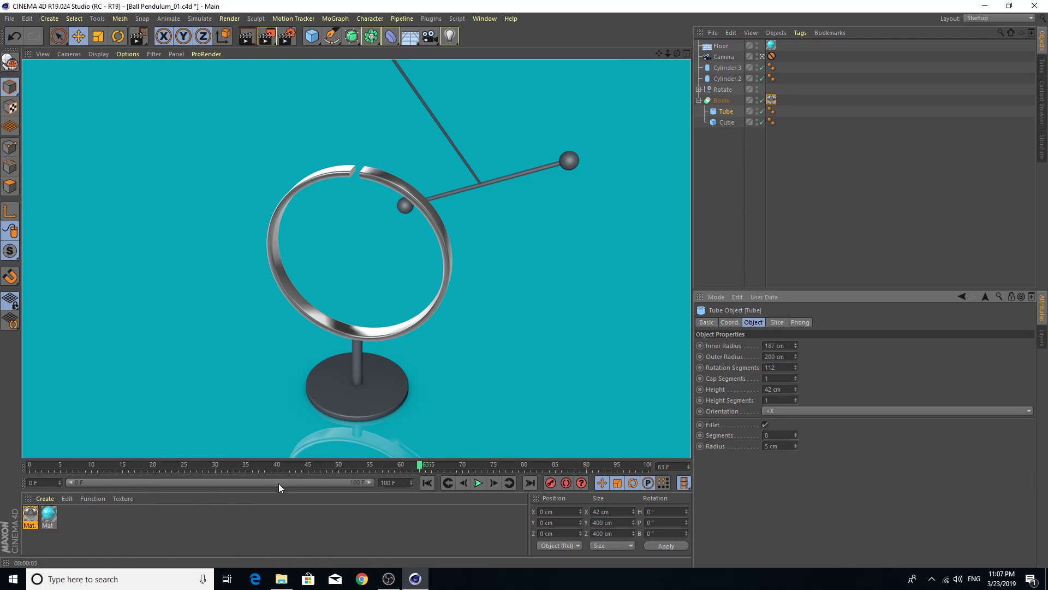
{"action": "left_click_drag", "start_coordinate": [31, 518], "coordinate": [706, 175]}
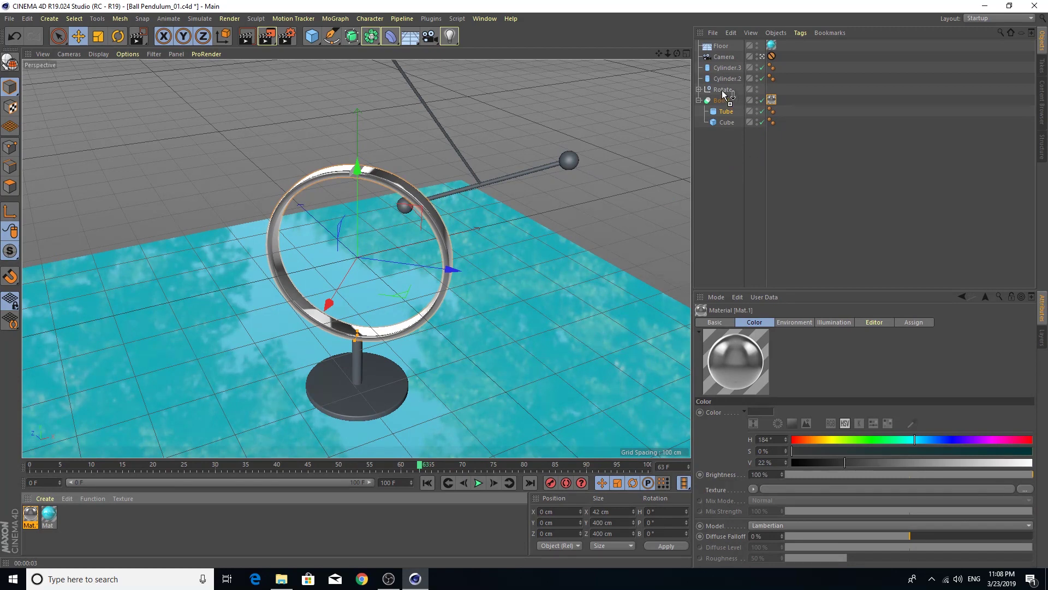
Apply the chrome material to the Rotate arm and the base disk, then test-render
{"action": "left_click_drag", "start_coordinate": [706, 176], "coordinate": [722, 89]}
{"action": "mouse_move", "coordinate": [37, 518]}
{"action": "left_mouse_down"}
{"action": "mouse_move", "coordinate": [333, 415]}
{"action": "mouse_move", "coordinate": [354, 367]}
{"action": "left_mouse_up"}
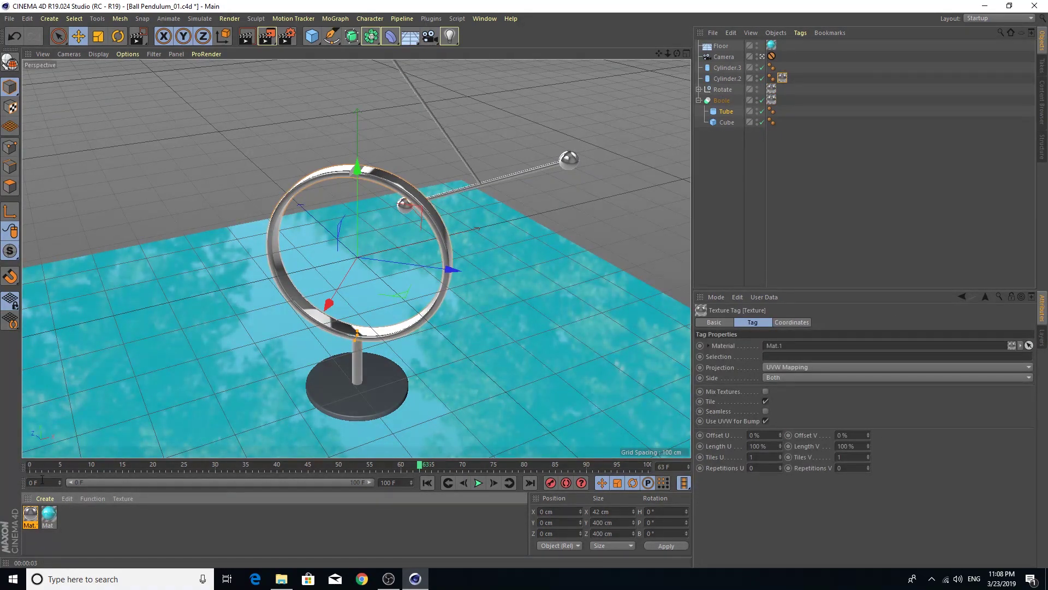
{"action": "left_click_drag", "start_coordinate": [32, 516], "coordinate": [353, 419]}
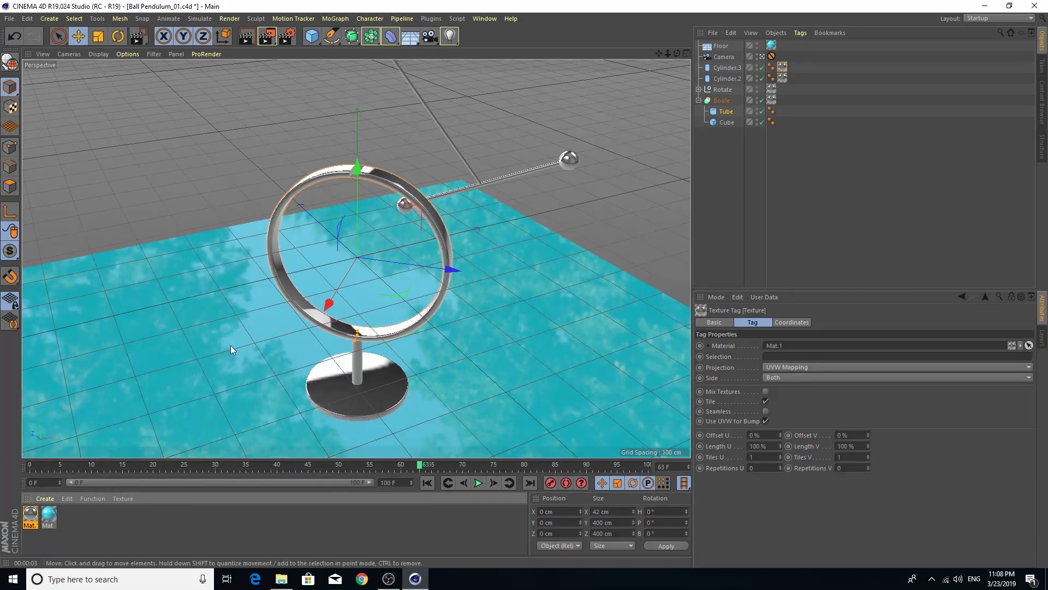
{"action": "left_click", "coordinate": [247, 37]}
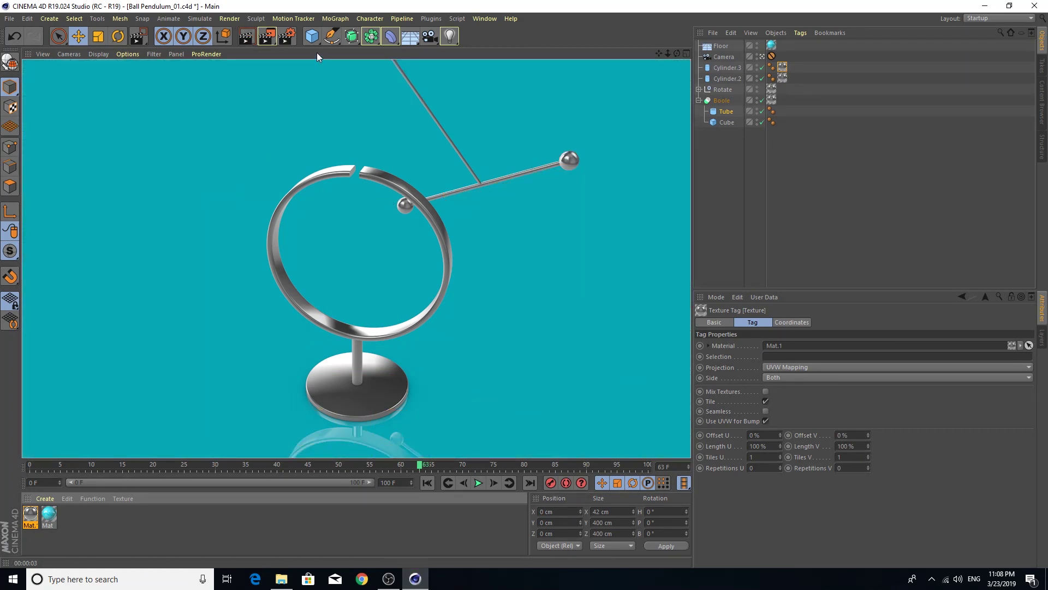
Check the Anti-Aliasing setting in Render Settings and add a Light object
{"action": "left_click", "coordinate": [285, 37]}
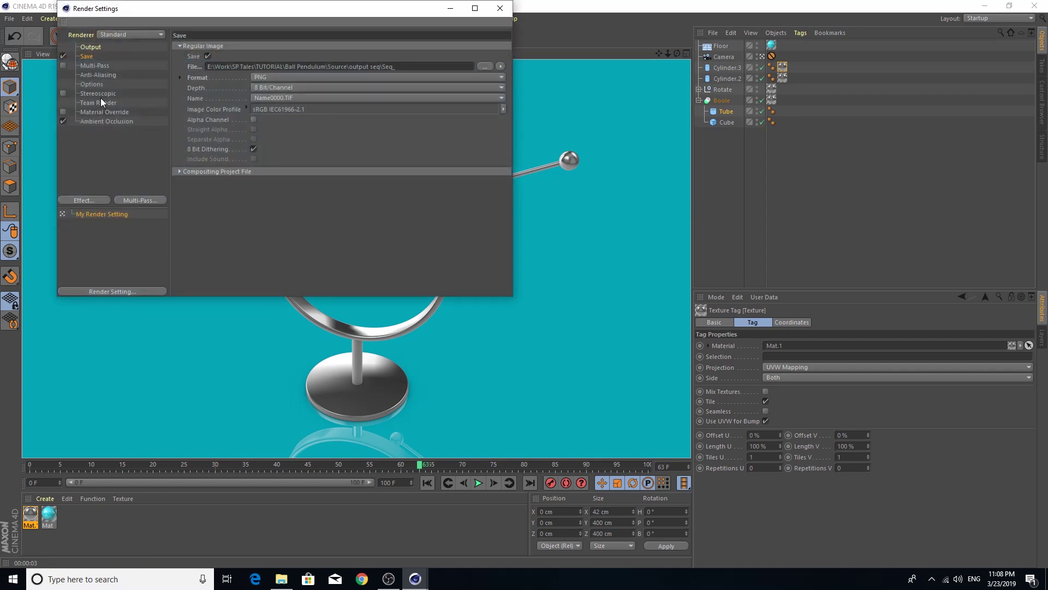
{"action": "left_click", "coordinate": [109, 76]}
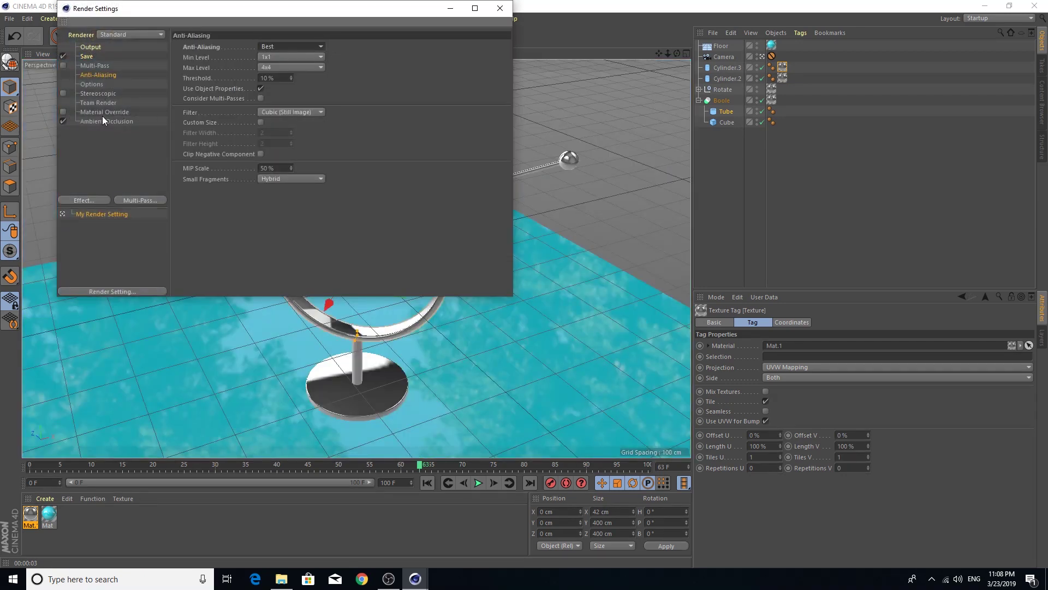
{"action": "left_click", "coordinate": [500, 9]}
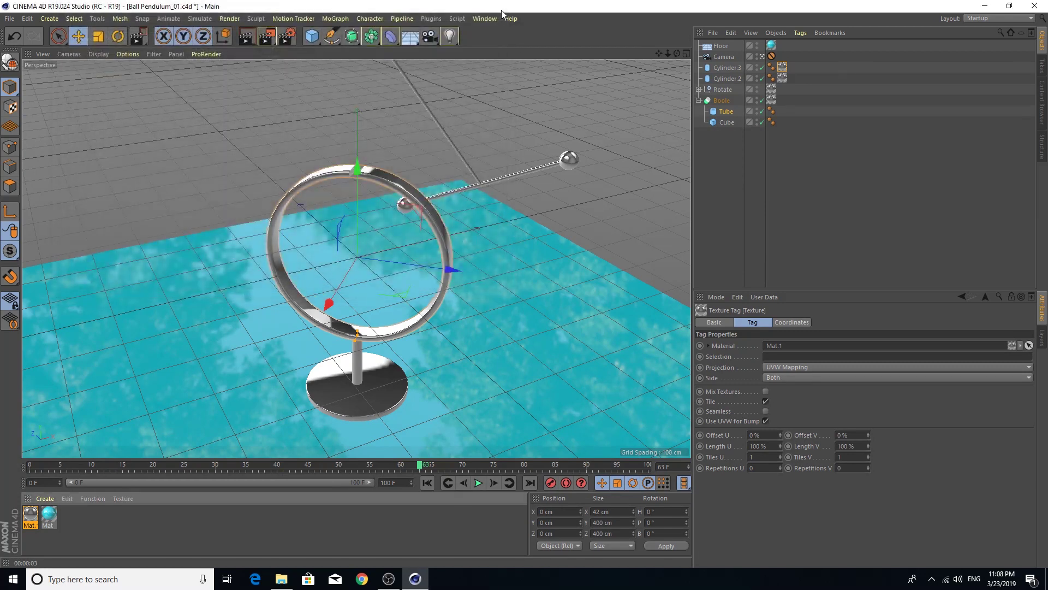
{"action": "left_click", "coordinate": [450, 34]}
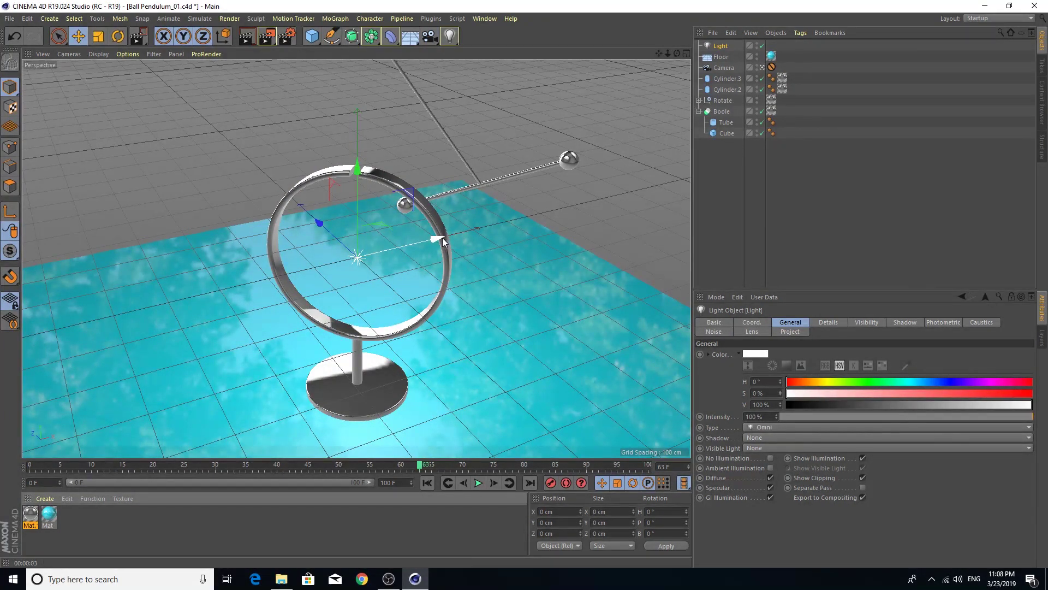
Move the light to the front right of the pendulum and test-render the scene
{"action": "left_click_drag", "start_coordinate": [437, 238], "coordinate": [589, 201]}
{"action": "mouse_move", "coordinate": [469, 192]}
{"action": "left_mouse_down"}
{"action": "mouse_move", "coordinate": [690, 314]}
{"action": "mouse_move", "coordinate": [629, 179]}
{"action": "left_mouse_up"}
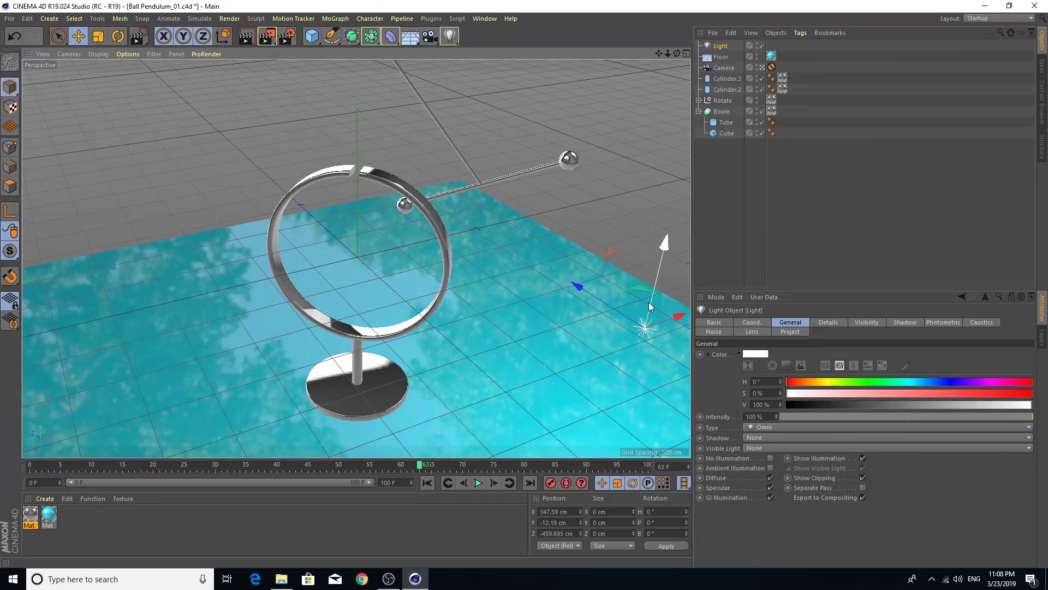
{"action": "left_click", "coordinate": [246, 36]}
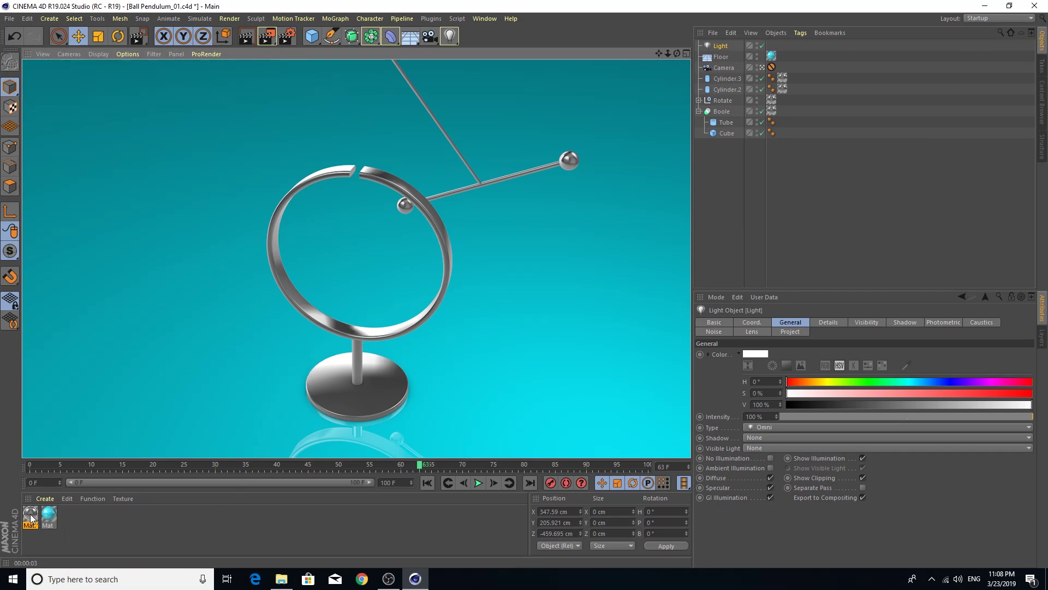
{"action": "left_click_drag", "start_coordinate": [811, 66], "coordinate": [781, 108]}
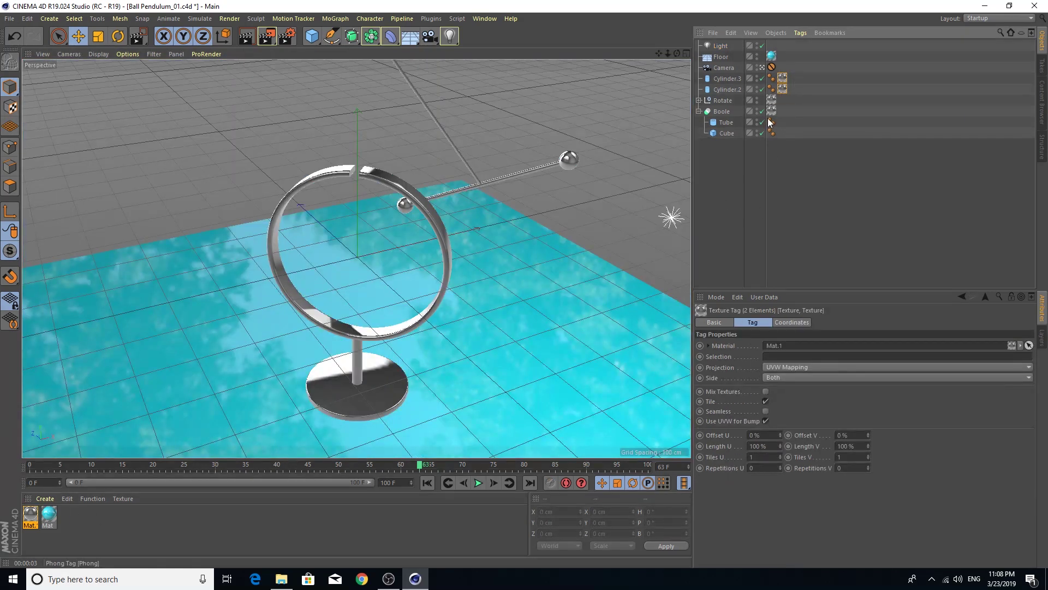
Uncheck Environment in the chrome material Mat., then select the texture tags in the object list
{"action": "left_click", "coordinate": [113, 536]}
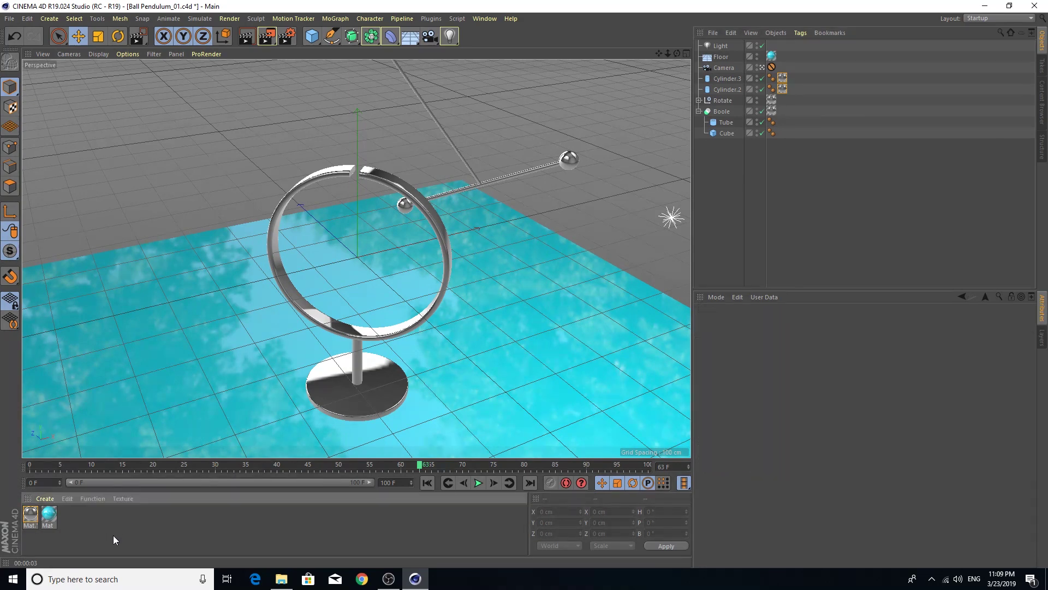
{"action": "double_click", "coordinate": [31, 517]}
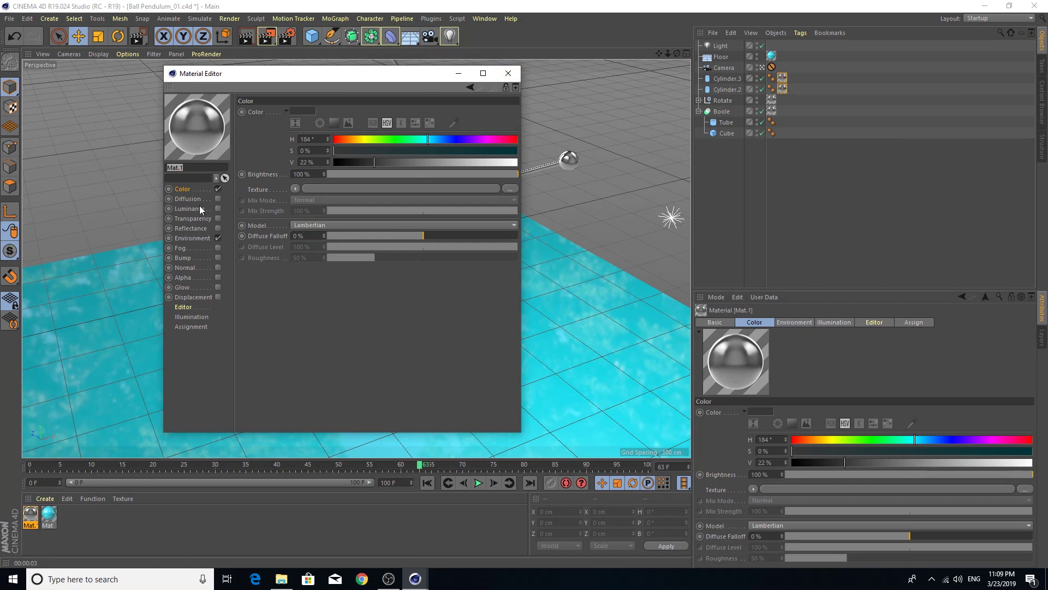
{"action": "left_click", "coordinate": [218, 238]}
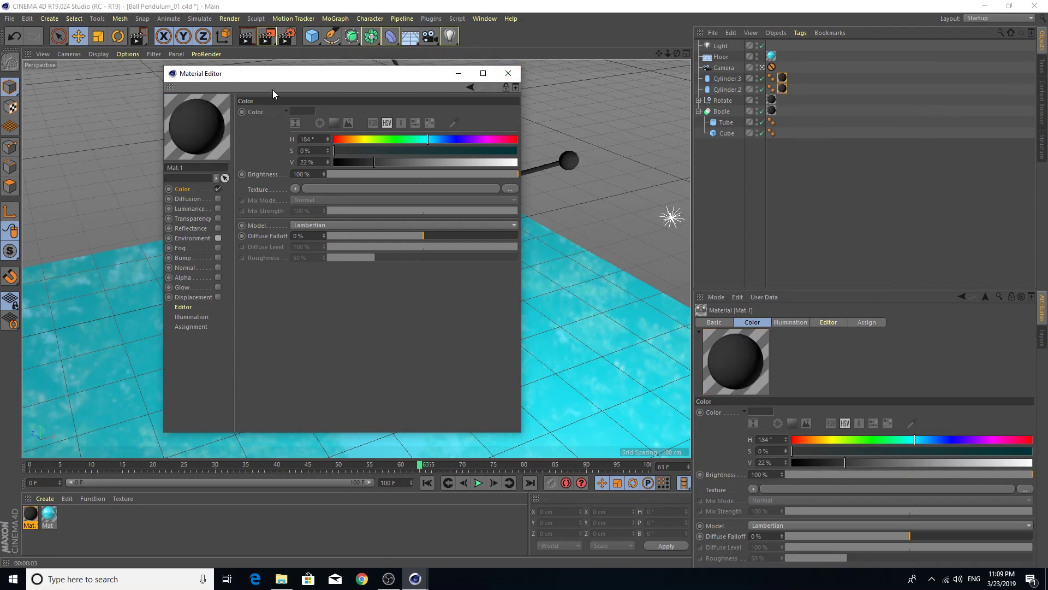
{"action": "mouse_move", "coordinate": [273, 82]}
{"action": "left_mouse_down"}
{"action": "mouse_move", "coordinate": [439, 233]}
{"action": "mouse_move", "coordinate": [642, 188]}
{"action": "mouse_move", "coordinate": [637, 178]}
{"action": "left_mouse_up"}
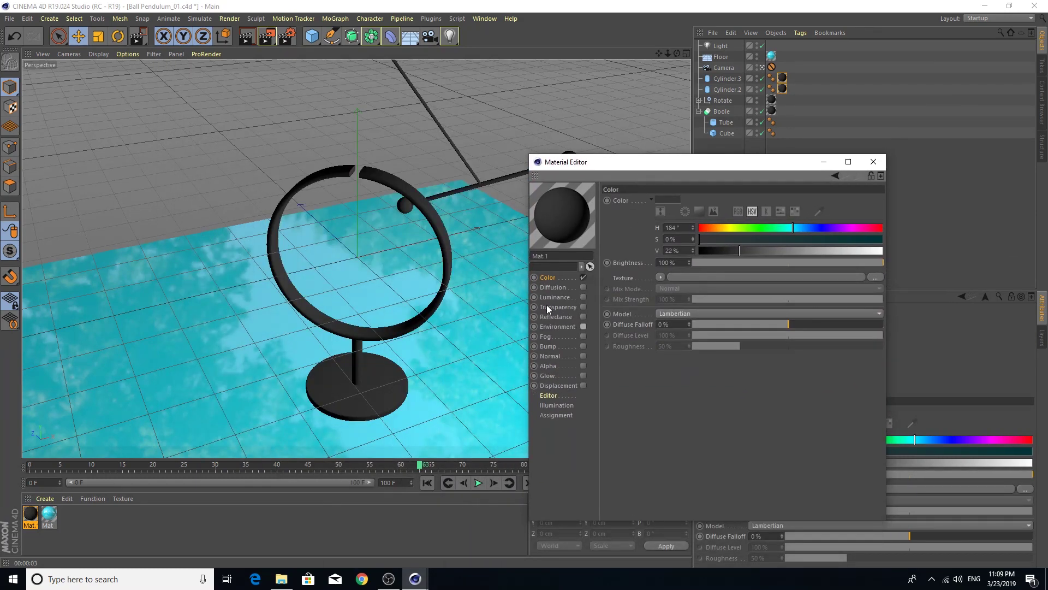
{"action": "left_click", "coordinate": [873, 162]}
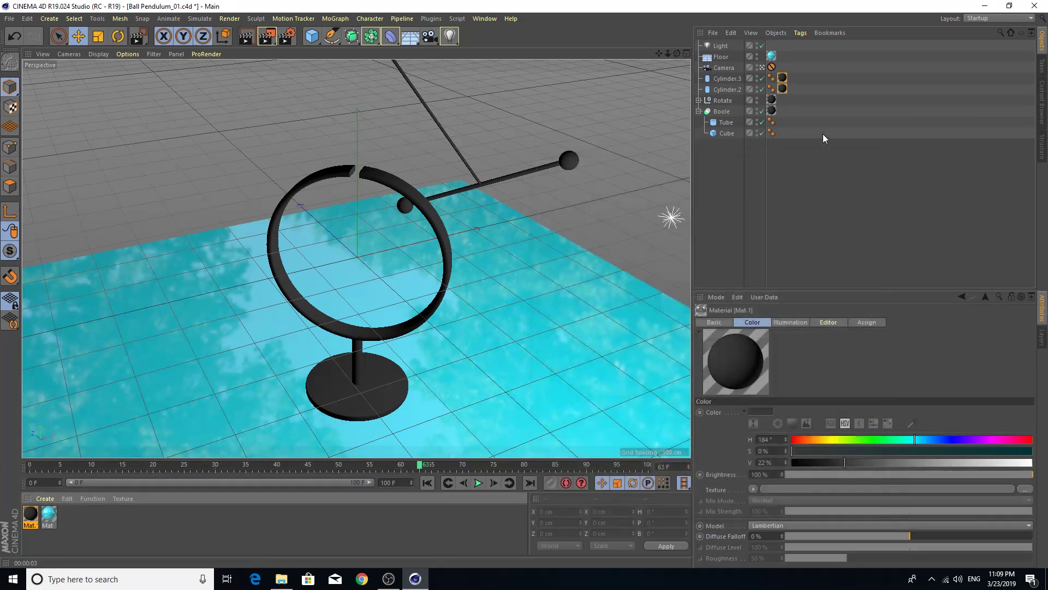
{"action": "left_click_drag", "start_coordinate": [812, 71], "coordinate": [783, 108]}
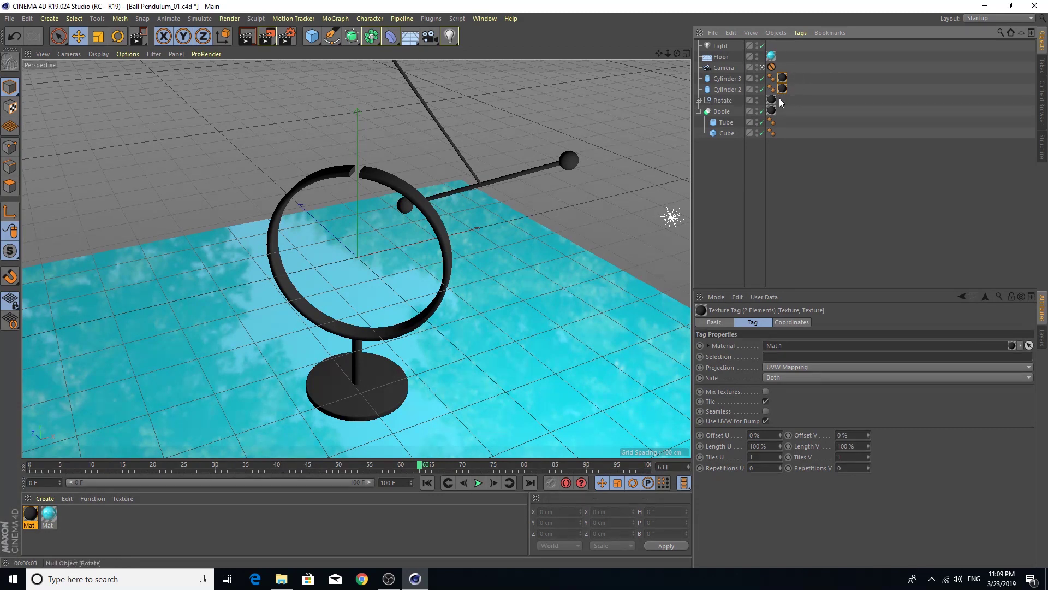
Delete the material tags from Cylinder.3, Cylinder.2, Rotate and Boole
{"action": "key", "text": "Delete"}
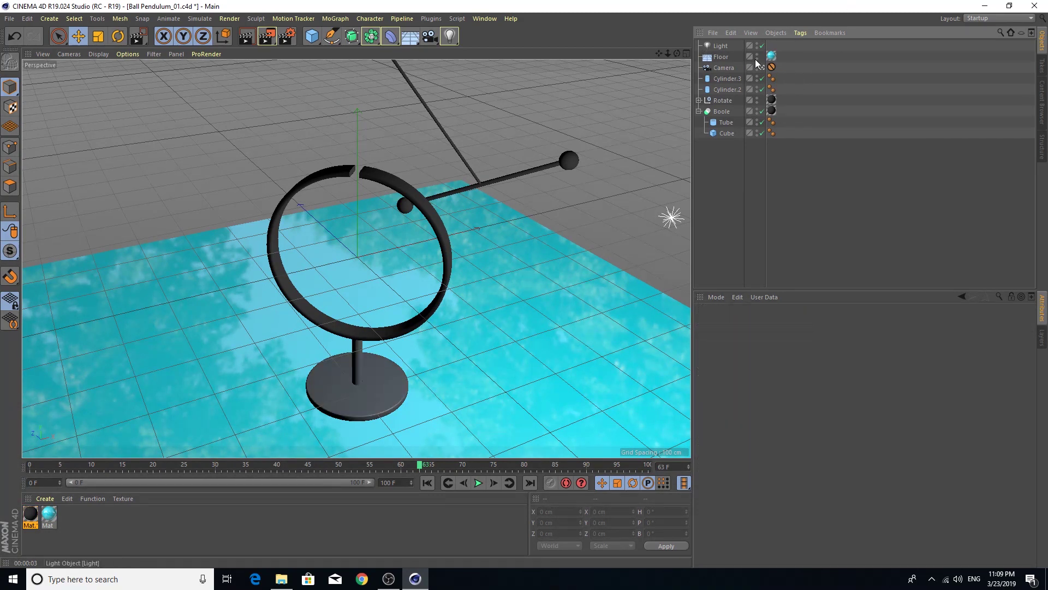
{"action": "left_click", "coordinate": [772, 100]}
{"action": "left_click", "coordinate": [771, 111], "text": "ctrl"}
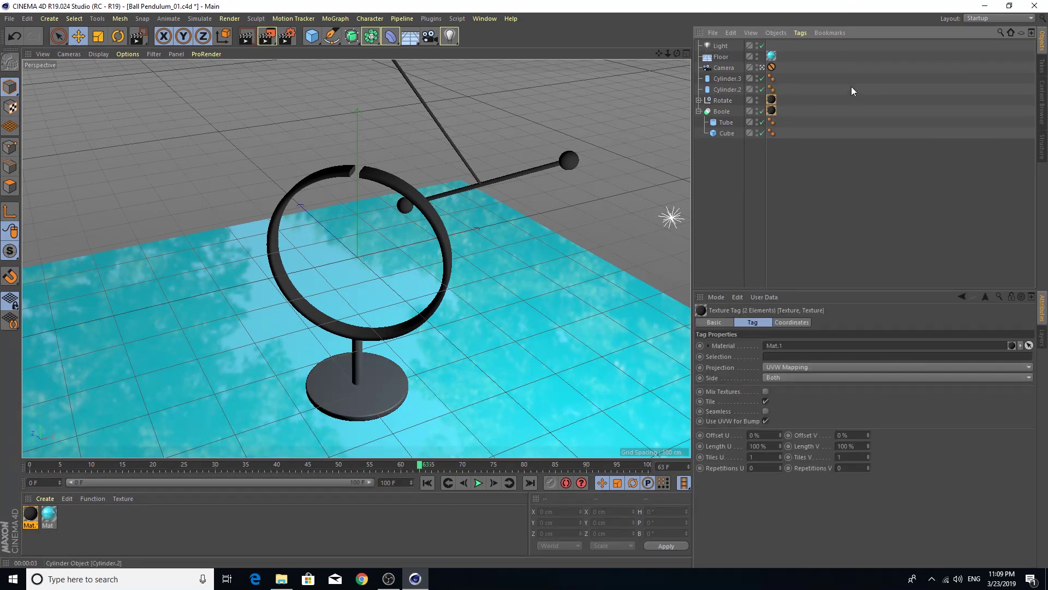
{"action": "key", "text": "Delete"}
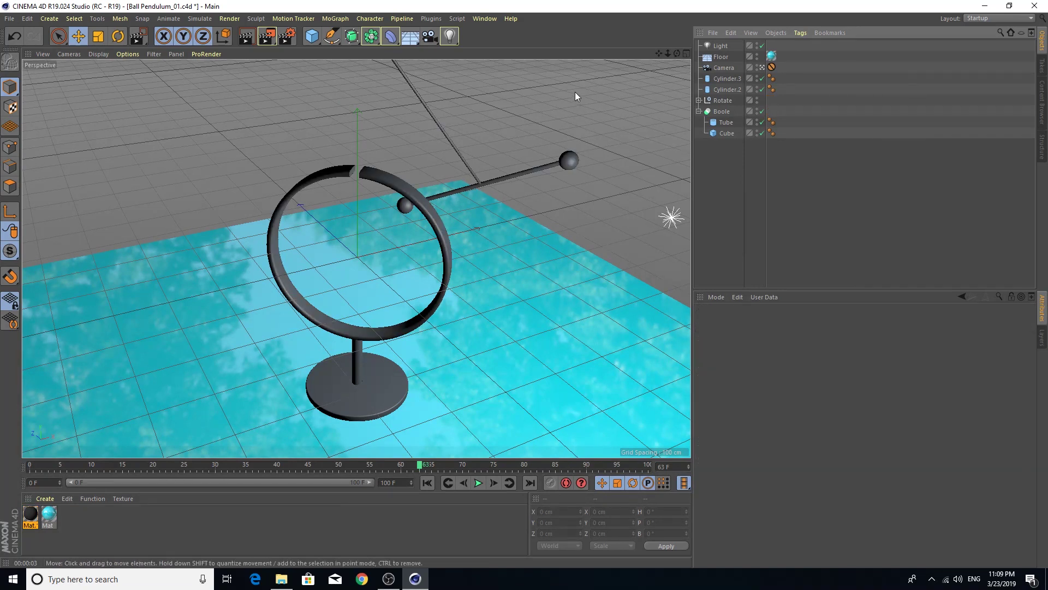
{"action": "left_click", "coordinate": [699, 100]}
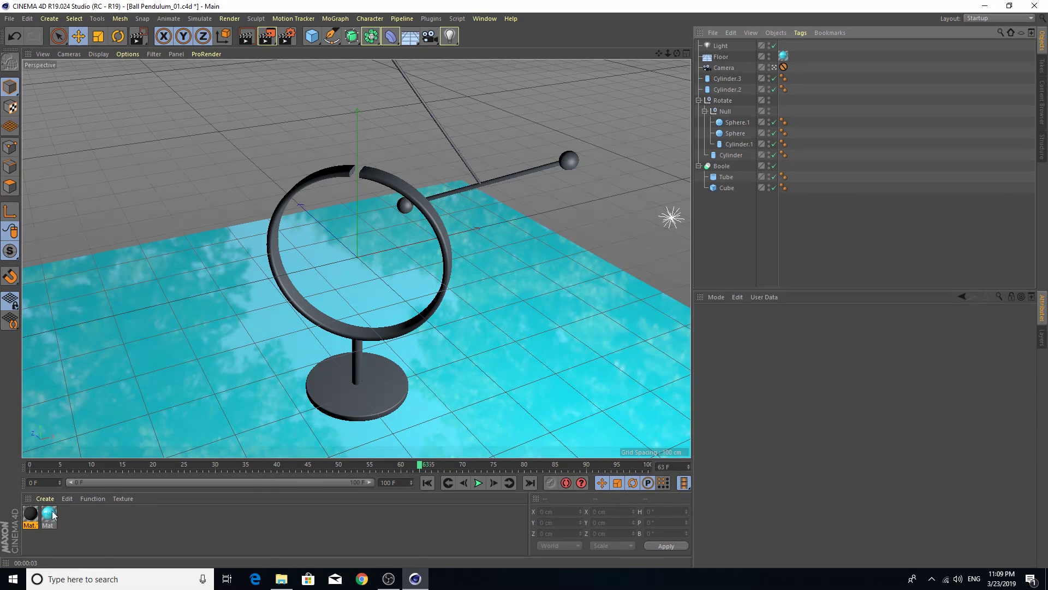
Add a Sky object and apply Mat.1 to it
{"action": "left_click", "coordinate": [30, 516]}
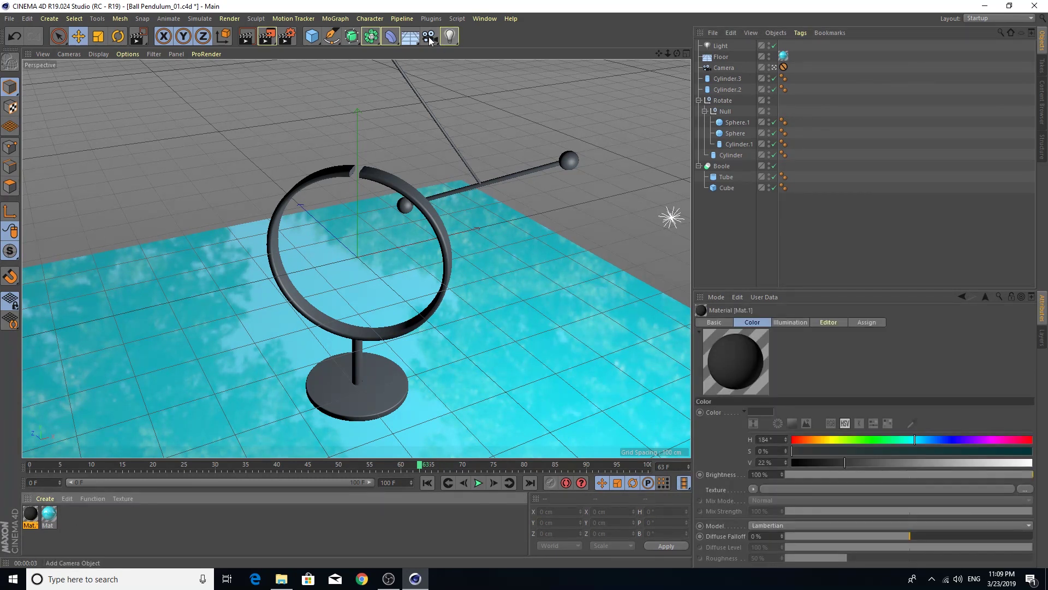
{"action": "left_click", "coordinate": [410, 36]}
{"action": "left_click", "coordinate": [443, 71]}
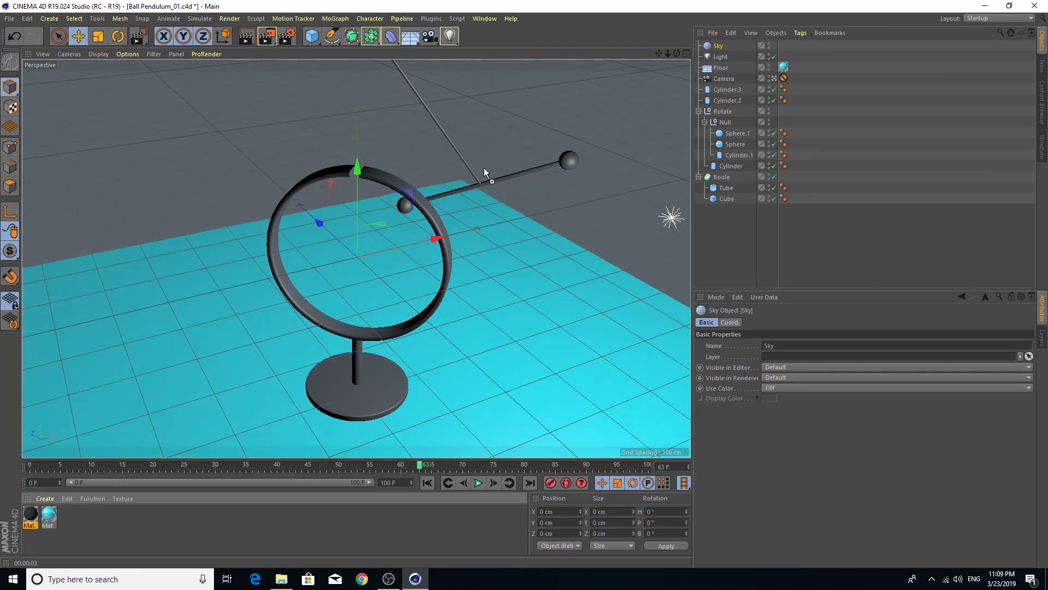
{"action": "left_click_drag", "start_coordinate": [713, 30], "coordinate": [718, 46]}
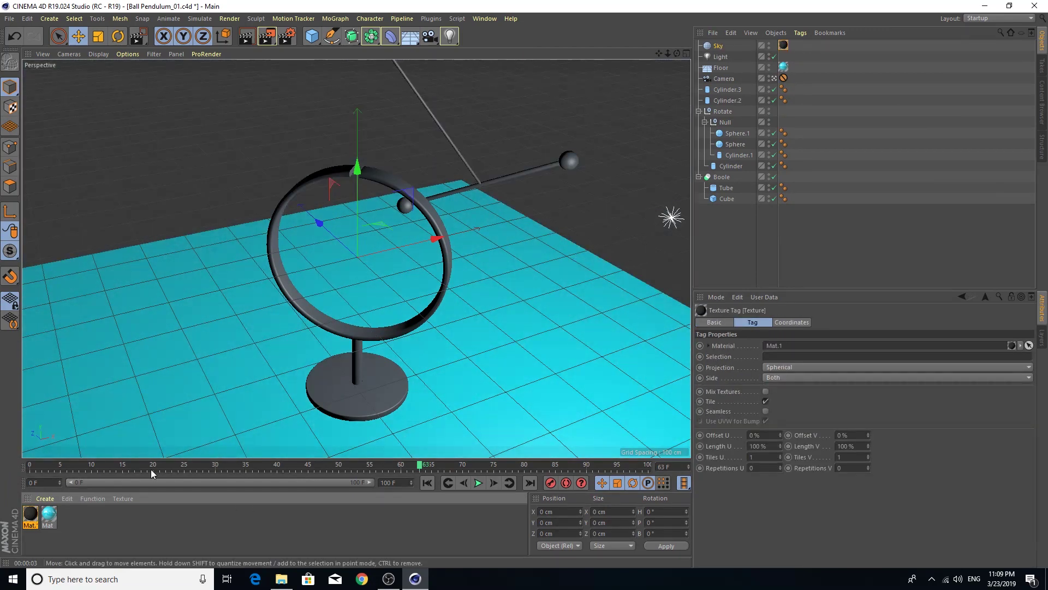
Enable Mat.1's Luminance with Casa Probe.hdr, disable Color, and render a preview
{"action": "double_click", "coordinate": [29, 522]}
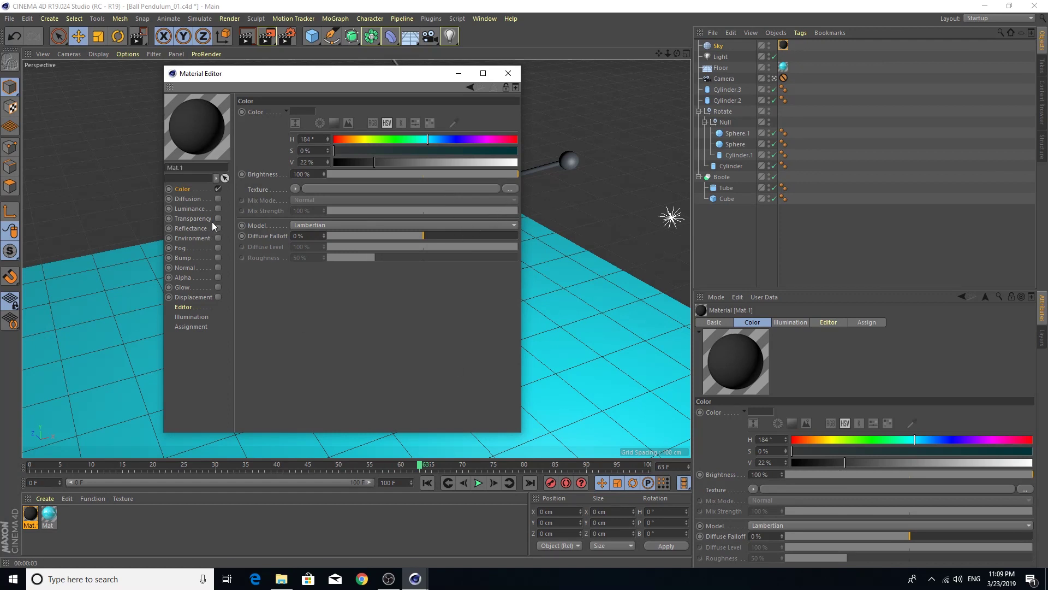
{"action": "left_click", "coordinate": [218, 209]}
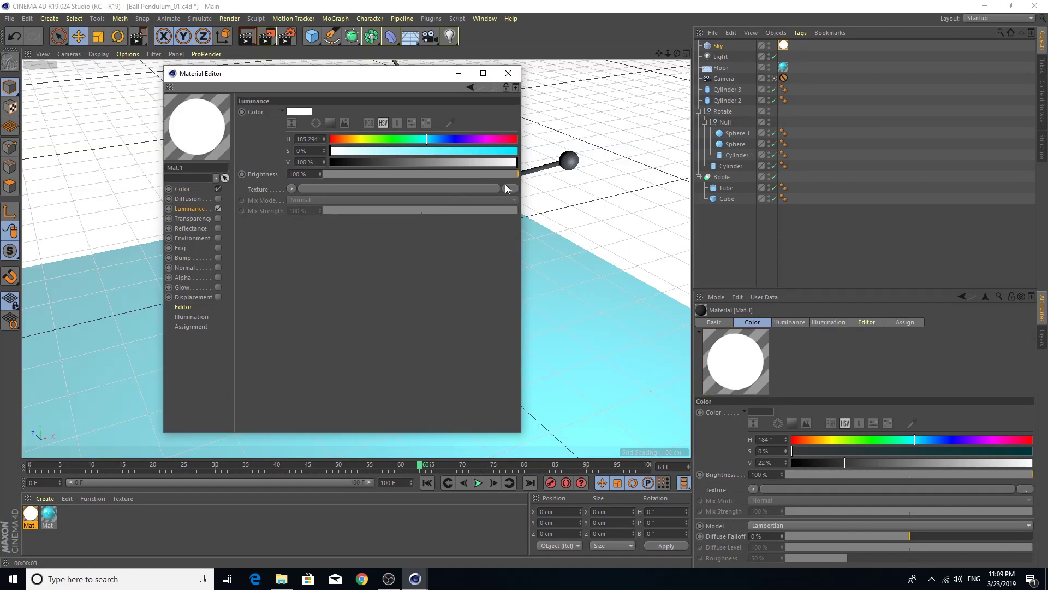
{"action": "left_click", "coordinate": [505, 186]}
{"action": "left_click", "coordinate": [585, 329]}
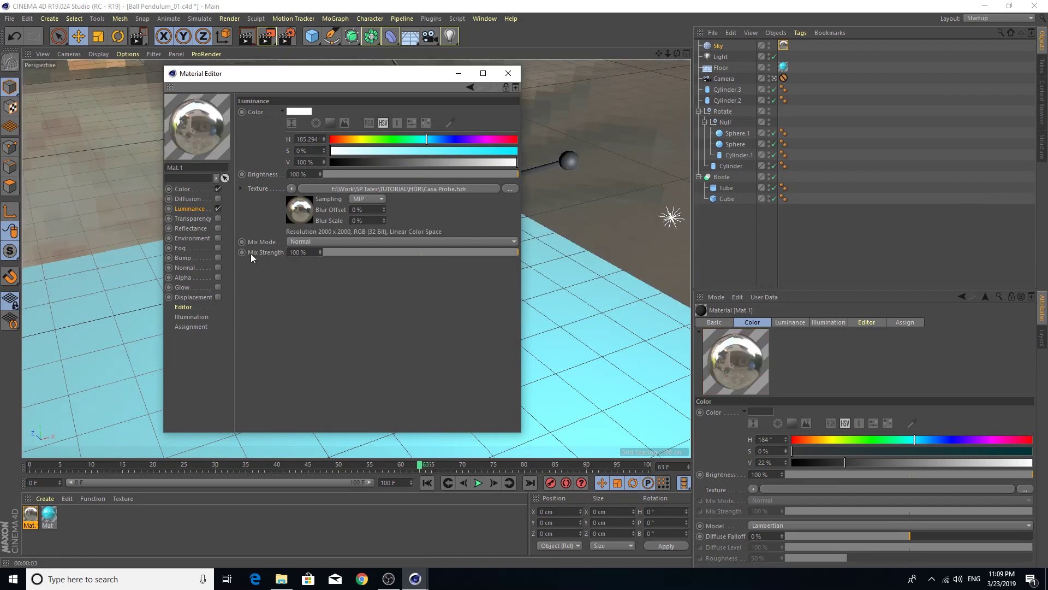
{"action": "left_click", "coordinate": [218, 188]}
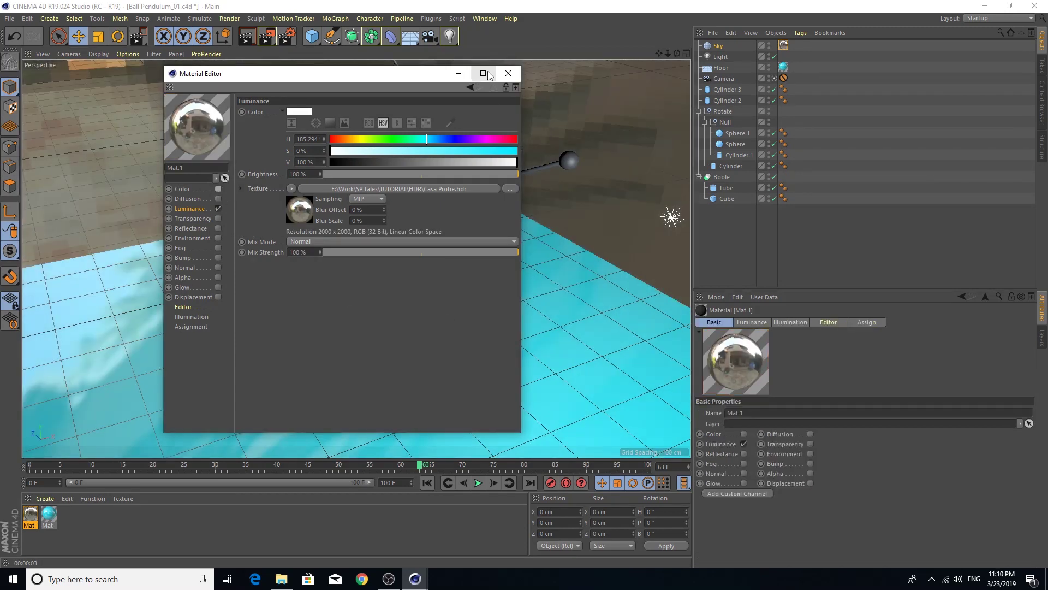
{"action": "left_click", "coordinate": [508, 73]}
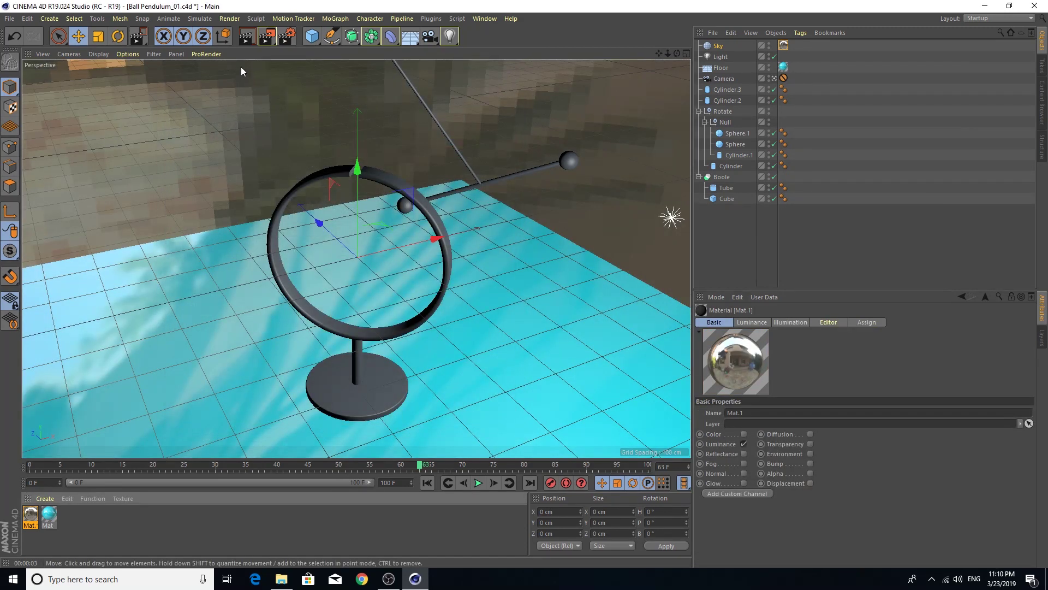
{"action": "left_click", "coordinate": [244, 40]}
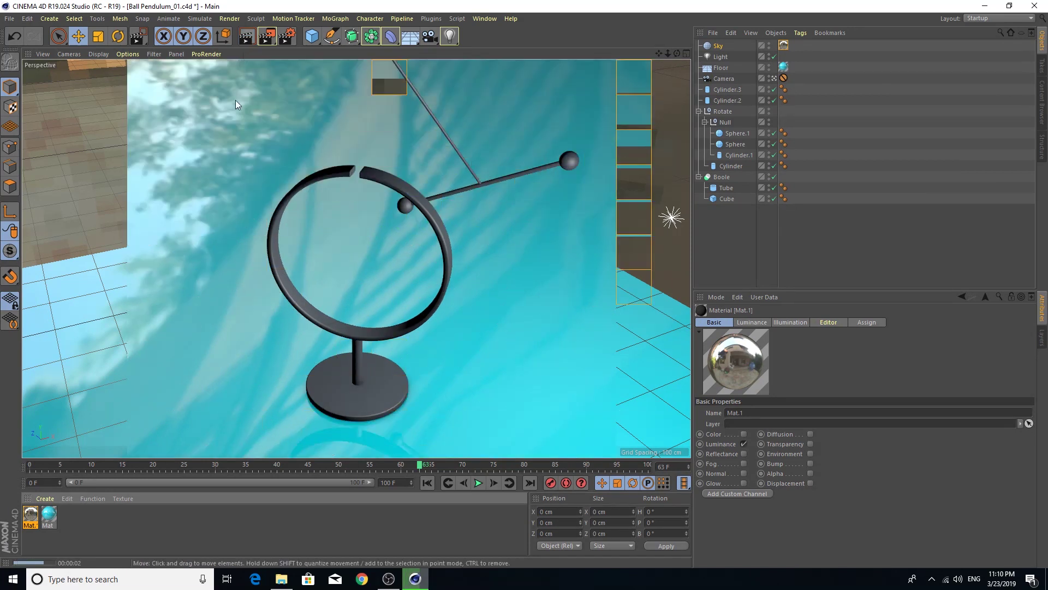
Set Mat.1's Blur Offset and Blur Scale to 10%, and create a new material Mat.2
{"action": "double_click", "coordinate": [34, 515]}
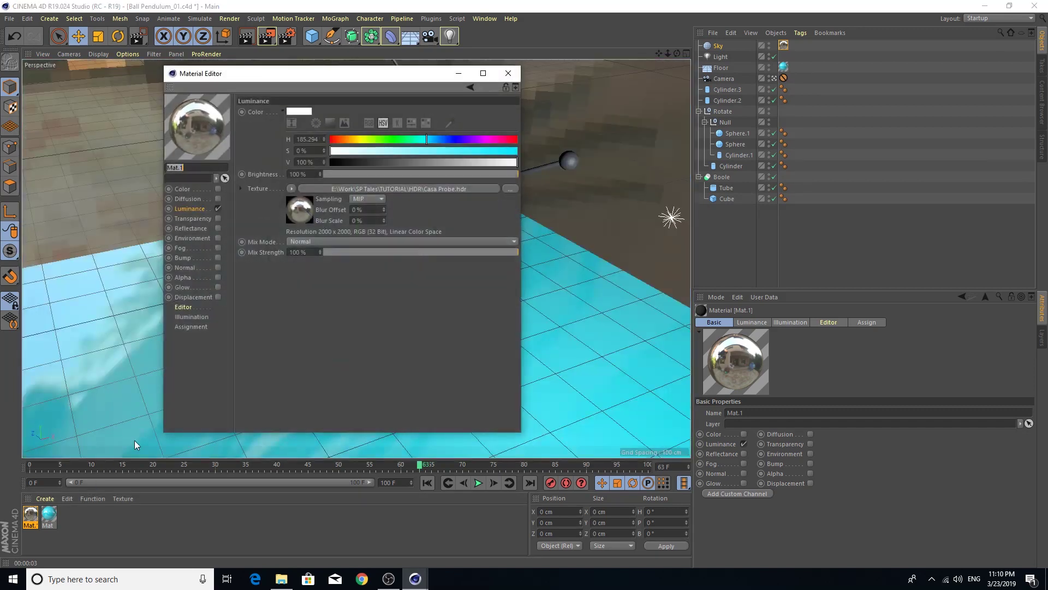
{"action": "left_click", "coordinate": [364, 212]}
{"action": "type", "text": "10"}
{"action": "key", "text": "Return"}
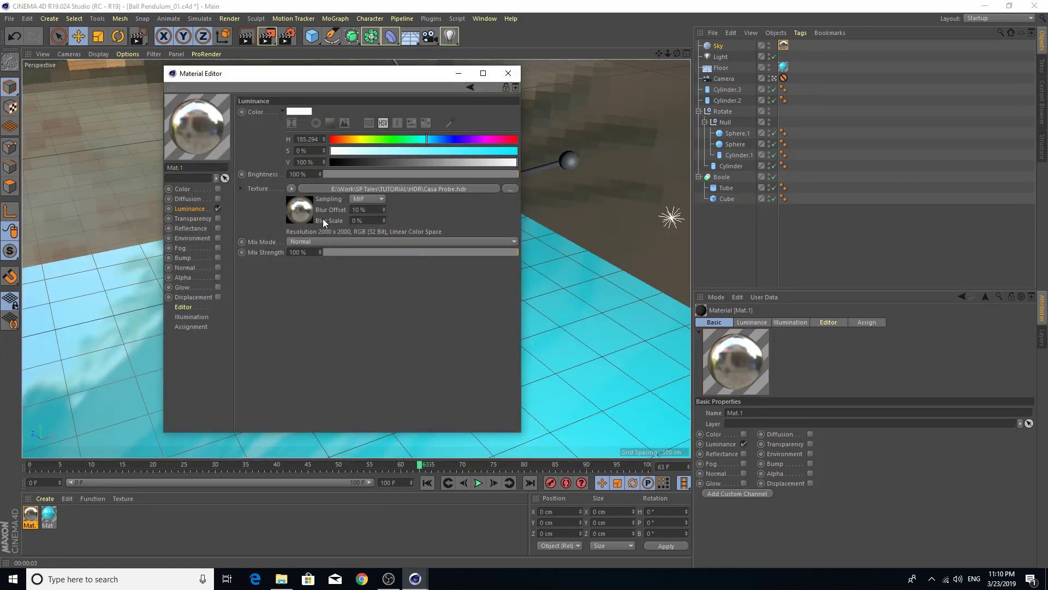
{"action": "left_click", "coordinate": [365, 221]}
{"action": "type", "text": "10"}
{"action": "key", "text": "Return"}
{"action": "left_click_drag", "start_coordinate": [358, 87], "coordinate": [691, 212]}
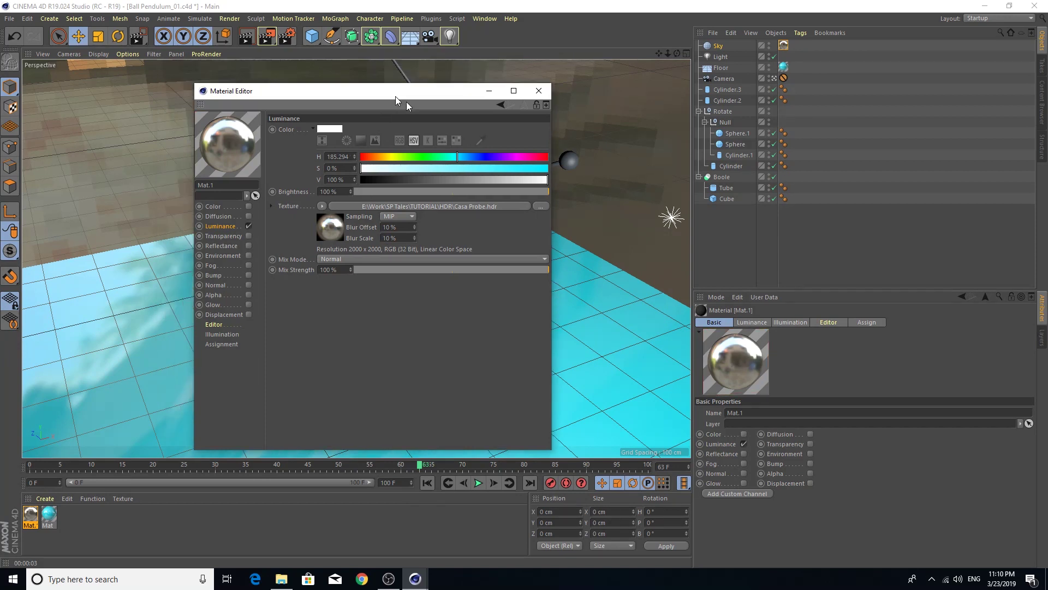
{"action": "double_click", "coordinate": [159, 519]}
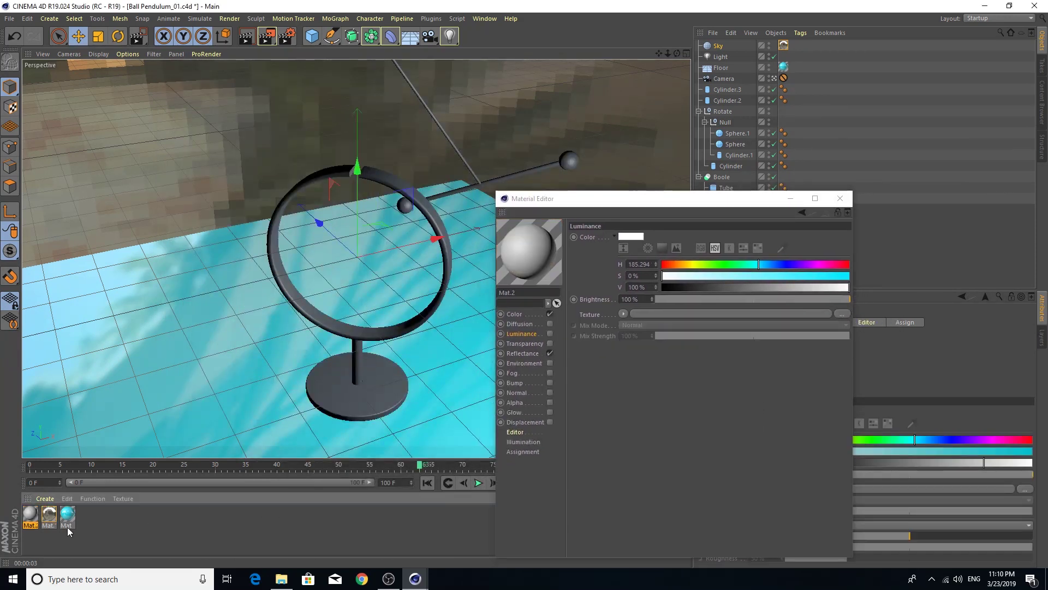
Apply Mat.2 to the ring and add a Reflection (Legacy) layer in its Reflectance
{"action": "left_click", "coordinate": [839, 199]}
{"action": "left_click_drag", "start_coordinate": [31, 519], "coordinate": [722, 177]}
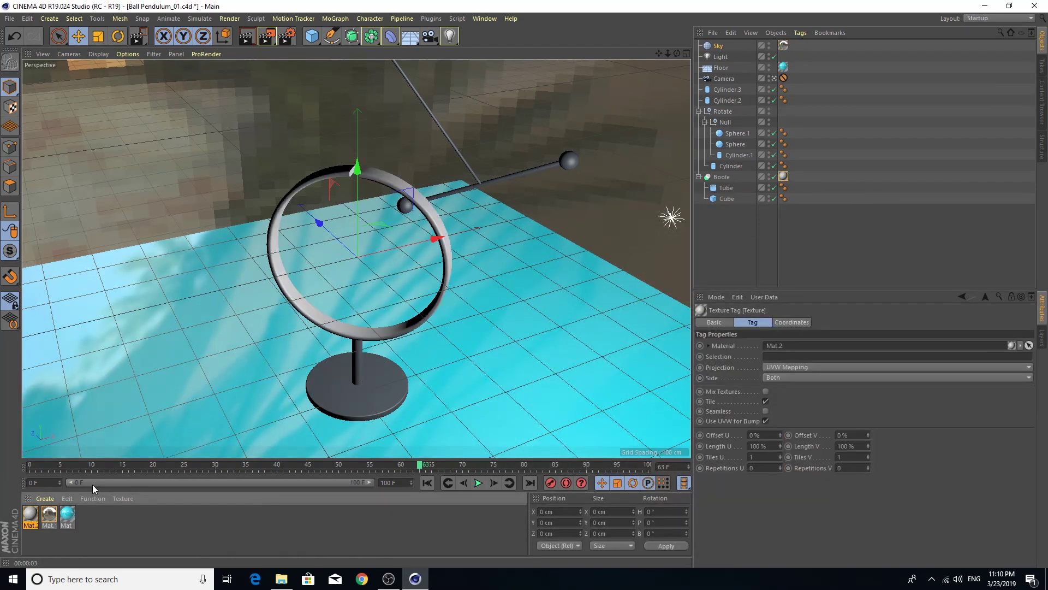
{"action": "double_click", "coordinate": [30, 516]}
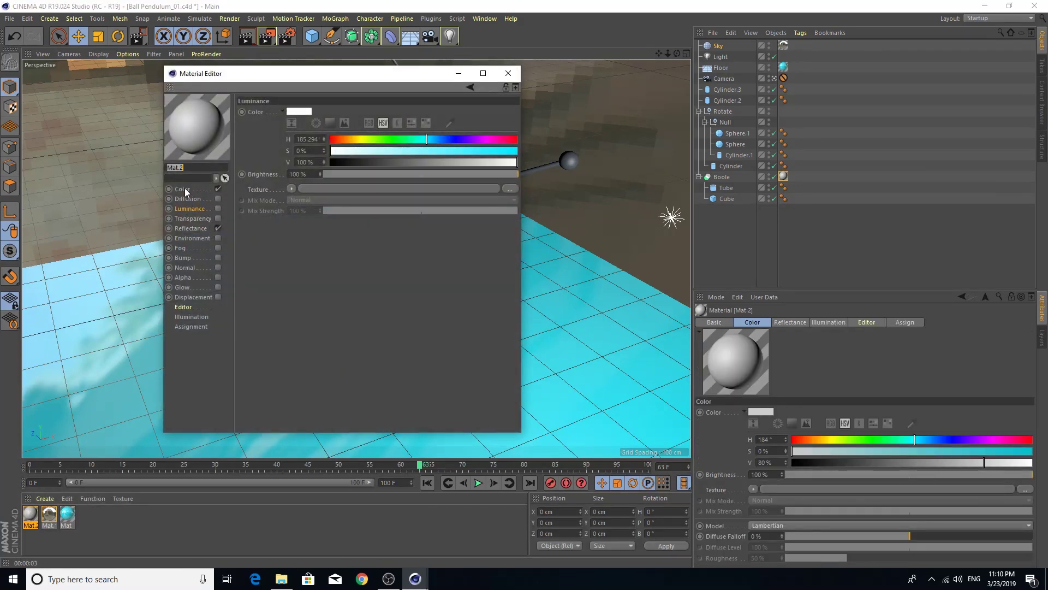
{"action": "left_click", "coordinate": [220, 227]}
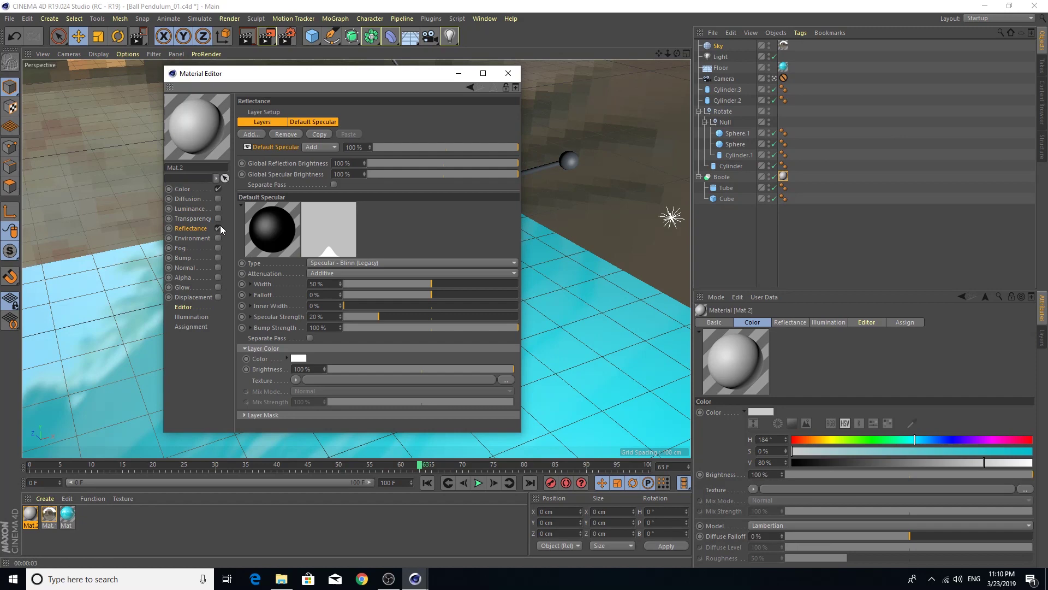
{"action": "left_click", "coordinate": [251, 134]}
{"action": "left_click", "coordinate": [298, 249]}
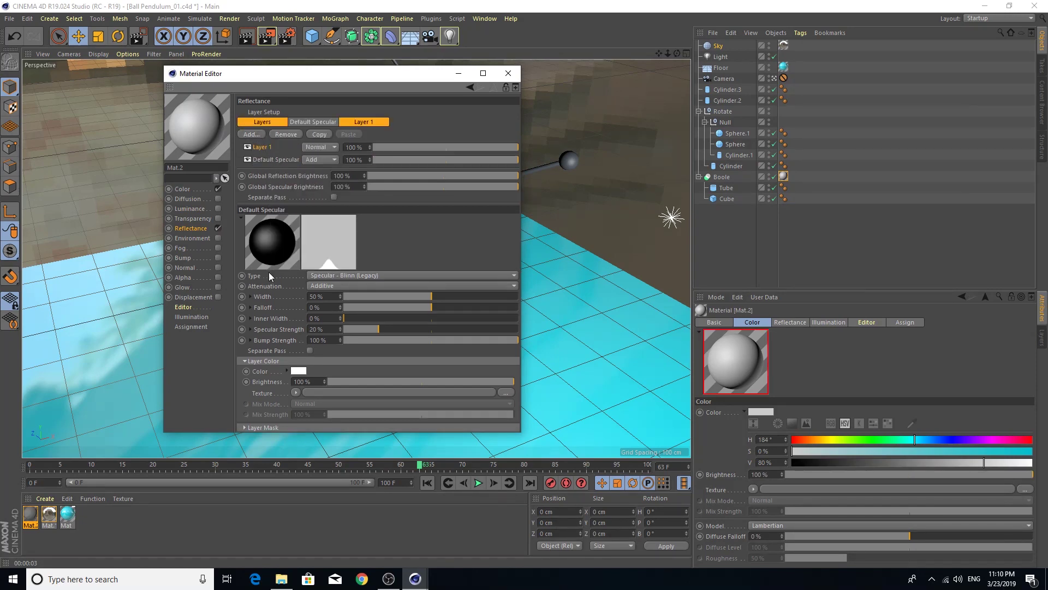
Render a preview of the chrome ring and close the Material Editor
{"action": "mouse_move", "coordinate": [271, 85]}
{"action": "left_mouse_down"}
{"action": "mouse_move", "coordinate": [615, 116]}
{"action": "mouse_move", "coordinate": [672, 106]}
{"action": "left_mouse_up"}
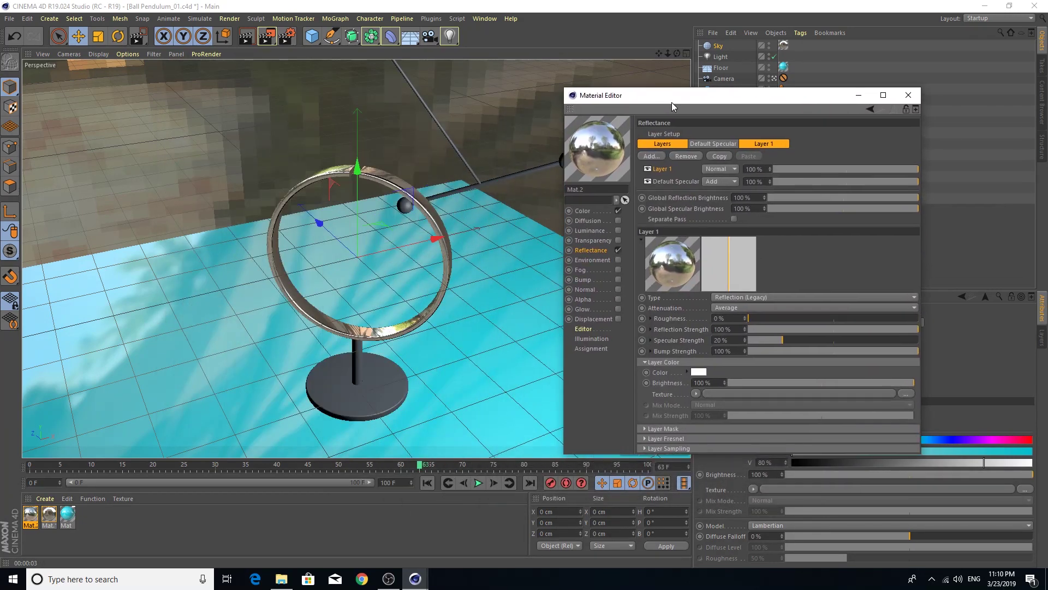
{"action": "left_click", "coordinate": [253, 40]}
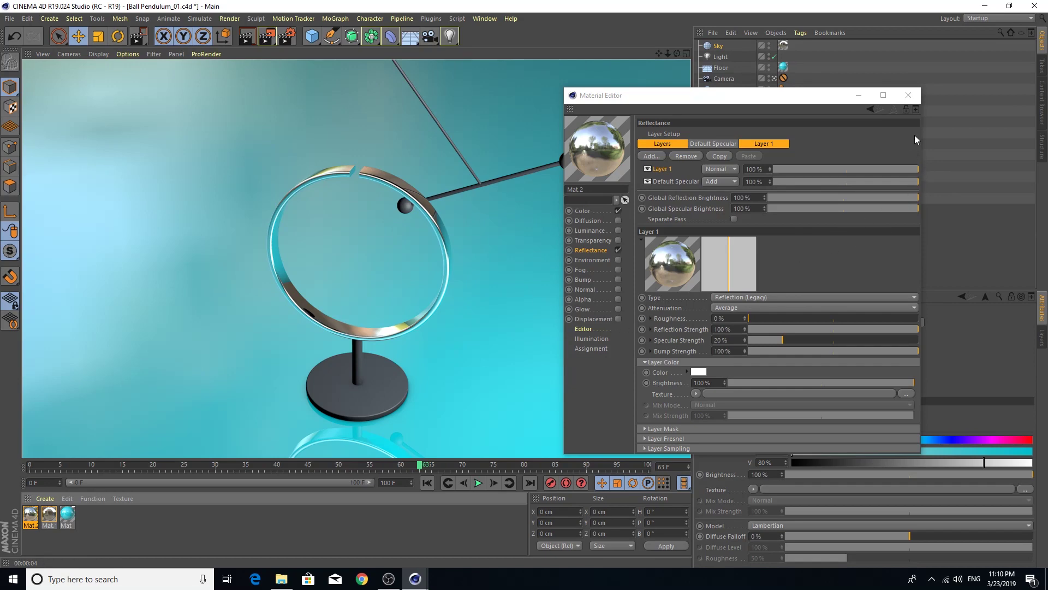
{"action": "left_click", "coordinate": [908, 95]}
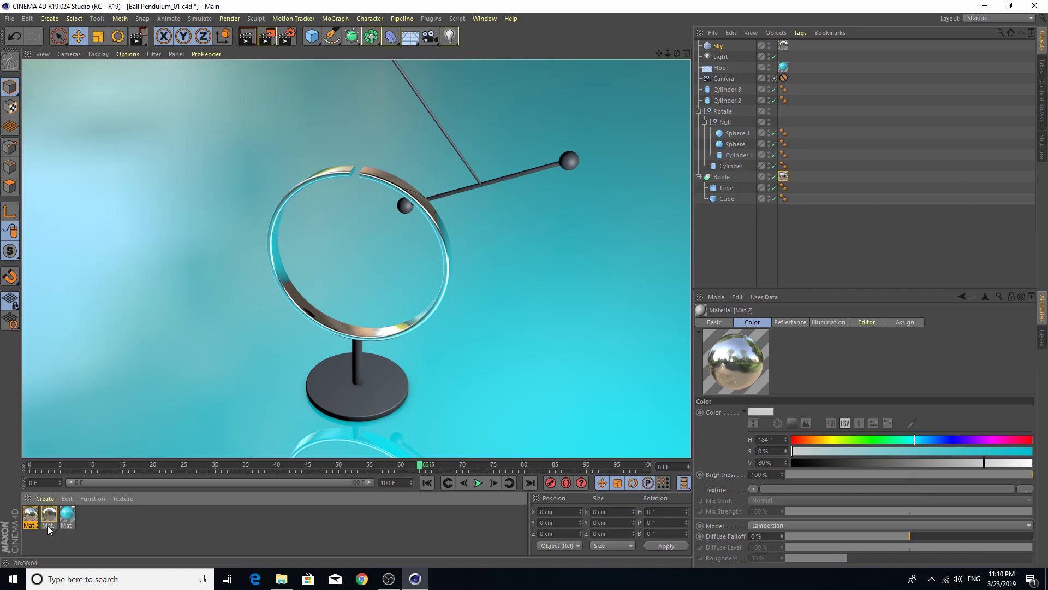
Rename the sky material Mat.1 to 'sky'
{"action": "left_click", "coordinate": [48, 527]}
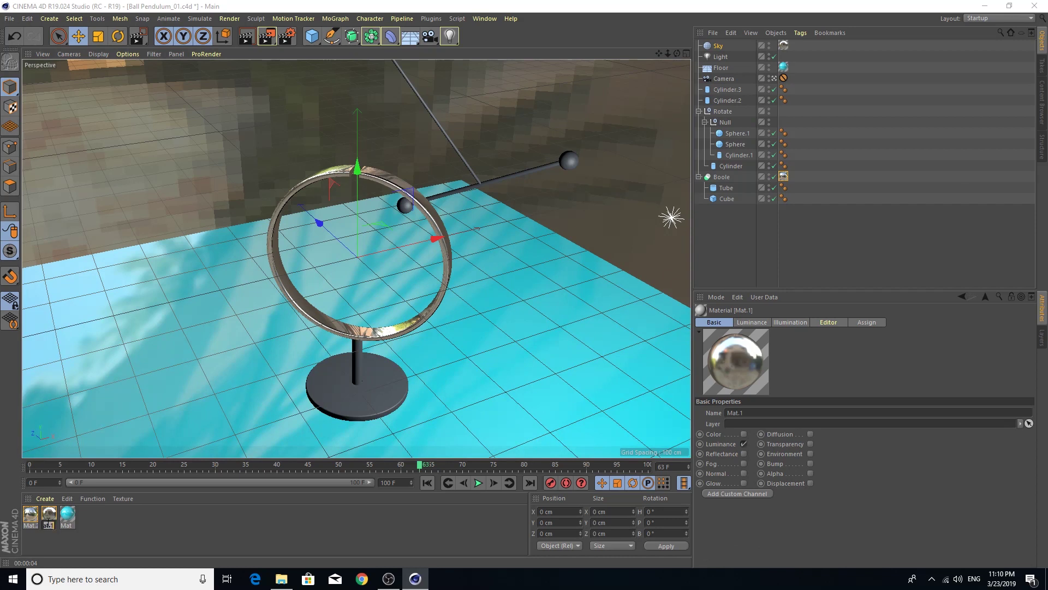
{"action": "key", "text": "BackSpace"}
{"action": "type", "text": "y"}
{"action": "key", "text": "Return"}
Apply chrome Mat.2 to the vertical pole, the round base and the pendulum balls
{"action": "left_click", "coordinate": [34, 521]}
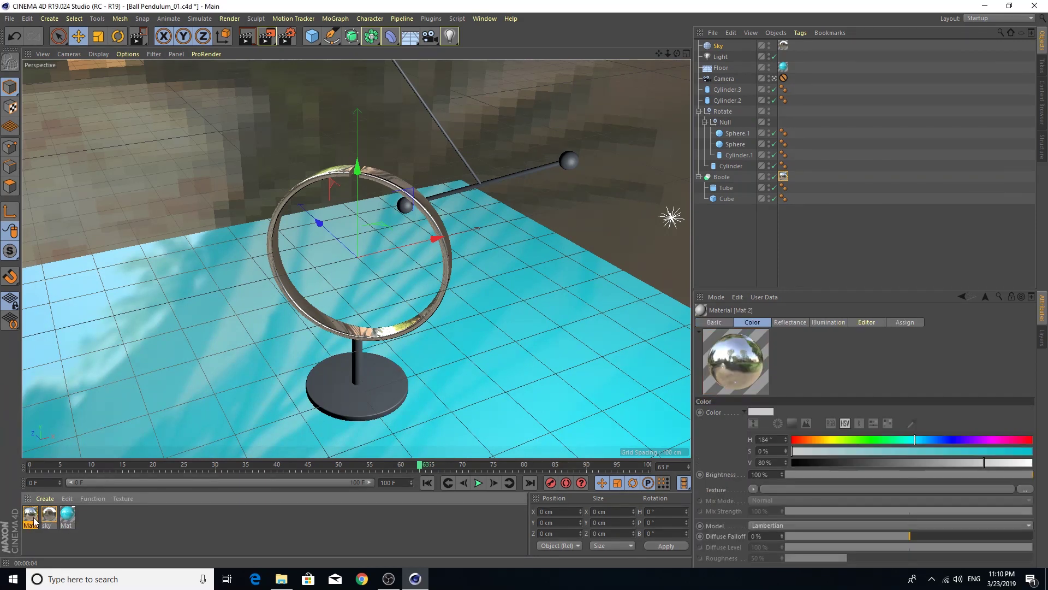
{"action": "left_click_drag", "start_coordinate": [34, 521], "coordinate": [358, 371]}
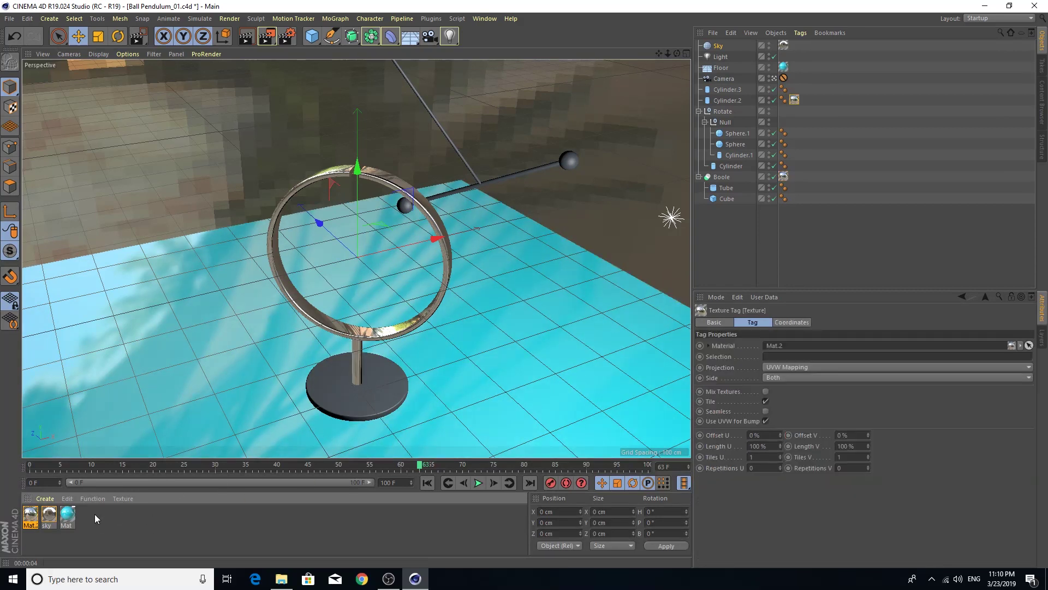
{"action": "left_click_drag", "start_coordinate": [32, 518], "coordinate": [361, 398]}
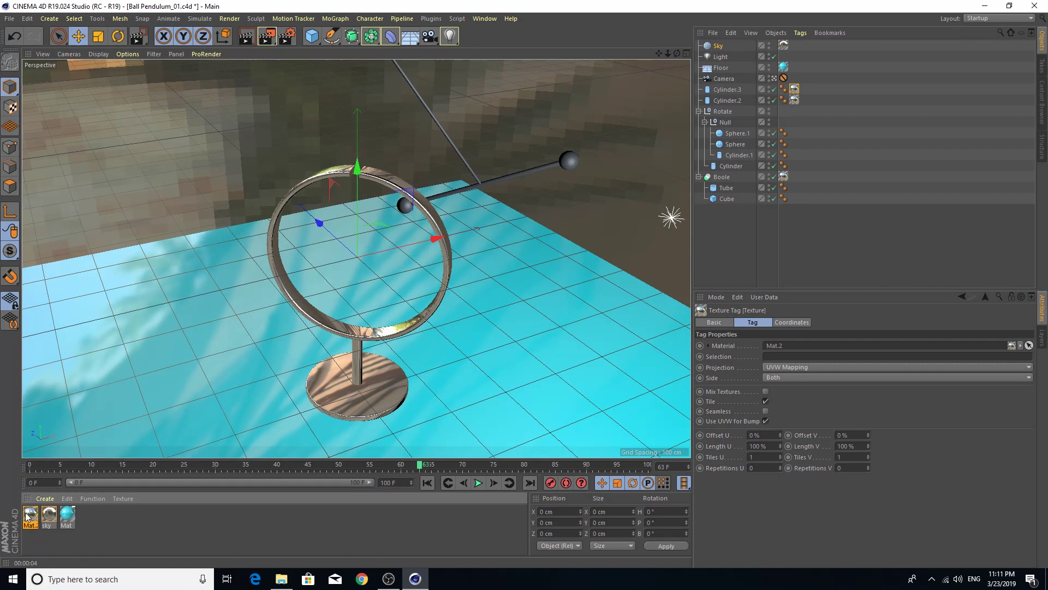
{"action": "mouse_move", "coordinate": [29, 513]}
{"action": "left_mouse_down"}
{"action": "mouse_move", "coordinate": [730, 122]}
{"action": "mouse_move", "coordinate": [724, 112]}
{"action": "left_mouse_up"}
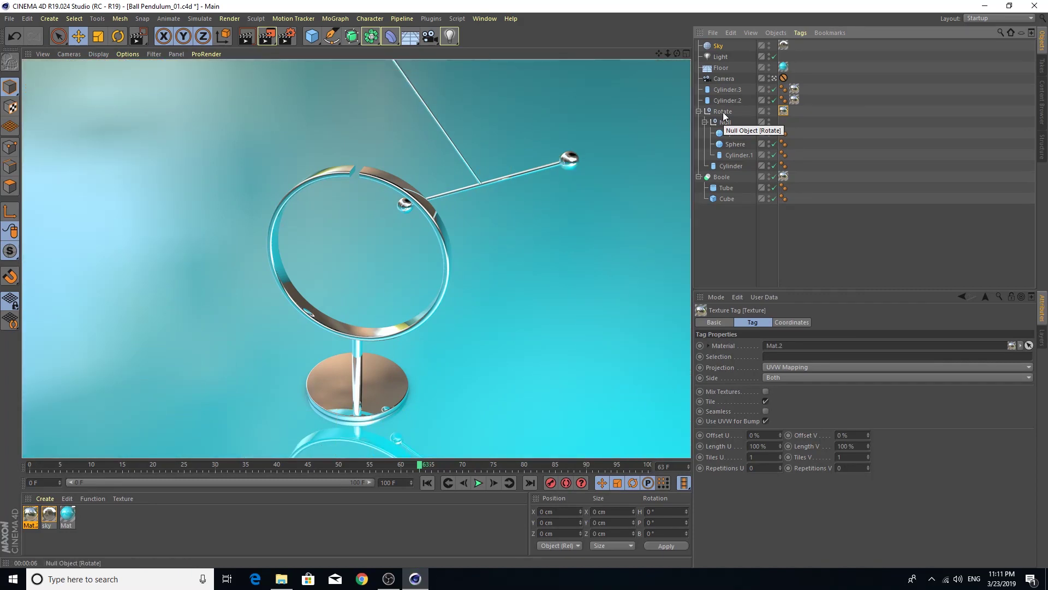
Set Mat.2's reflectance layer colour brightness to 89%
{"action": "double_click", "coordinate": [33, 514]}
{"action": "left_click_drag", "start_coordinate": [489, 360], "coordinate": [480, 360]}
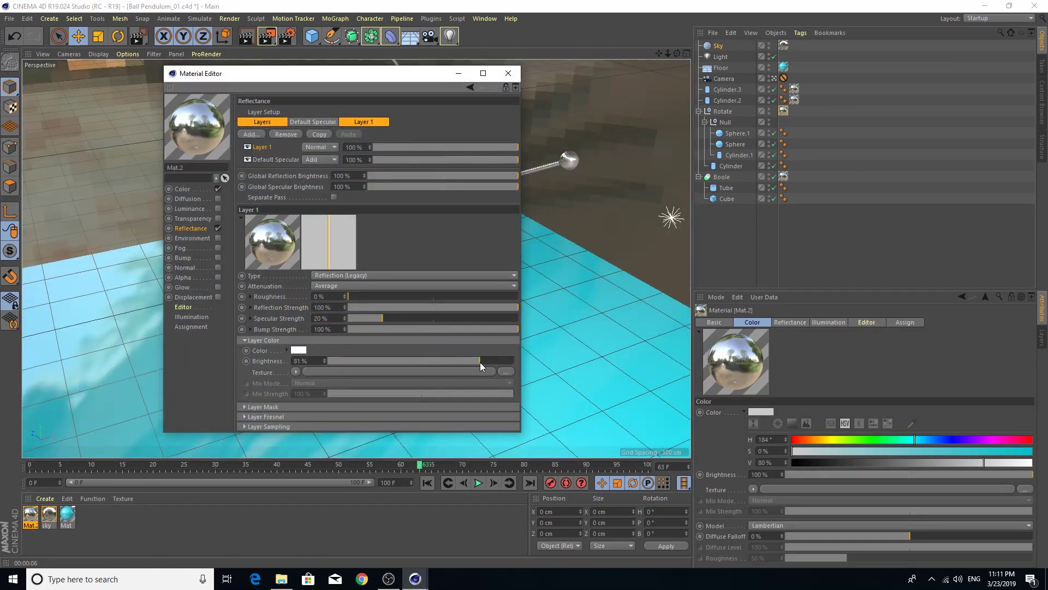
{"action": "left_click", "coordinate": [495, 360]}
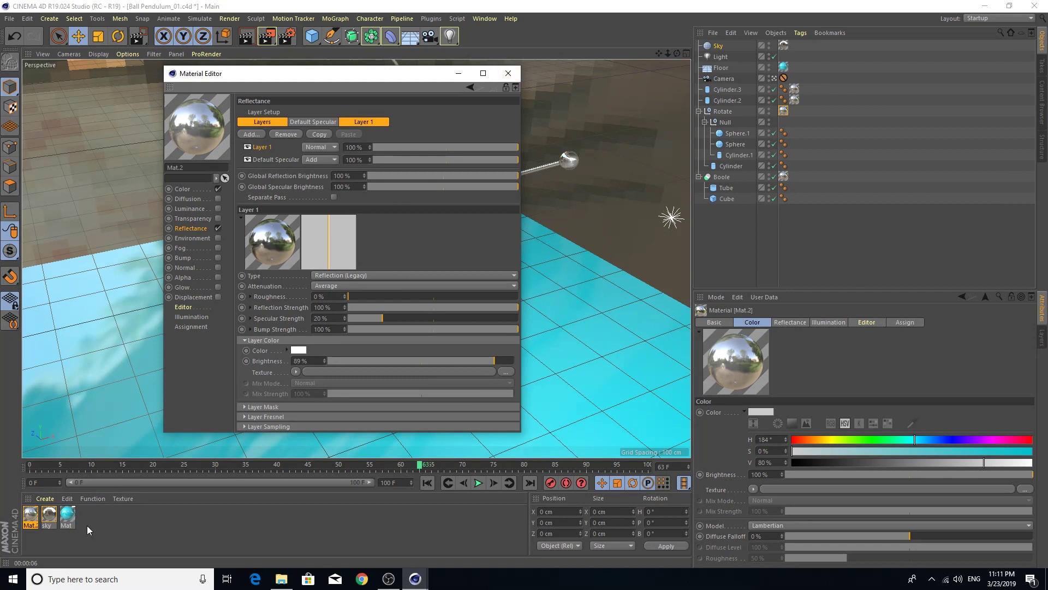
Set the floor material Mat's luminance brightness to 27% and render a preview
{"action": "left_click", "coordinate": [67, 514]}
{"action": "left_click", "coordinate": [191, 208]}
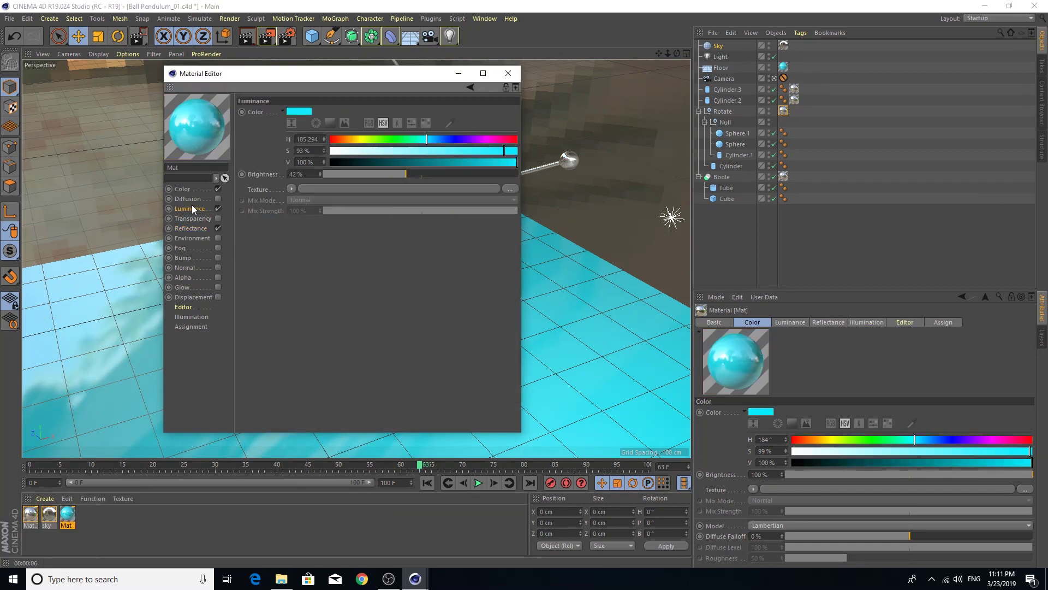
{"action": "left_click", "coordinate": [377, 173]}
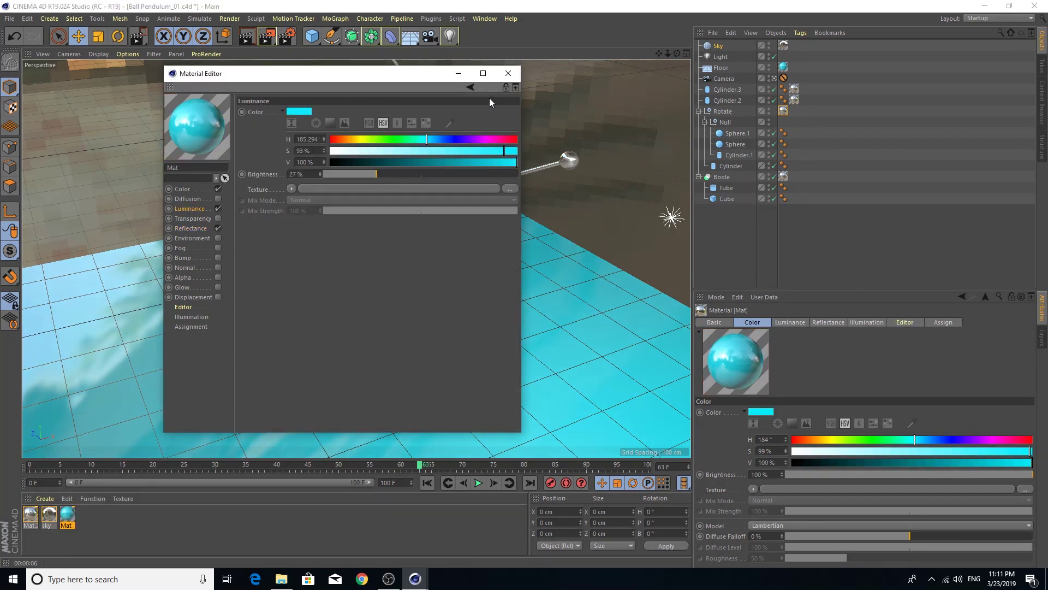
{"action": "left_click_drag", "start_coordinate": [407, 77], "coordinate": [856, 184]}
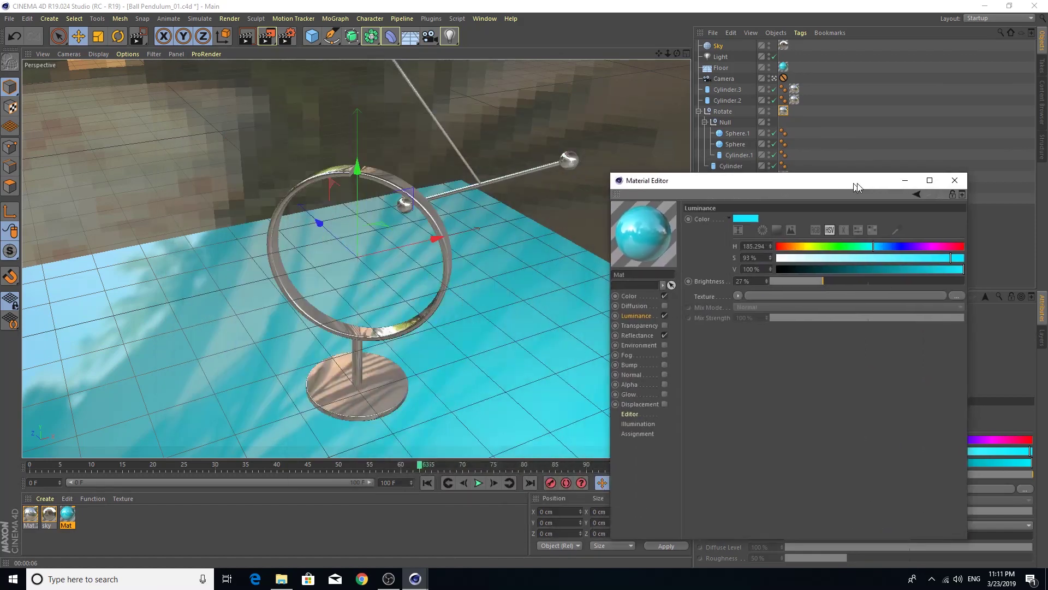
{"action": "left_click", "coordinate": [247, 37]}
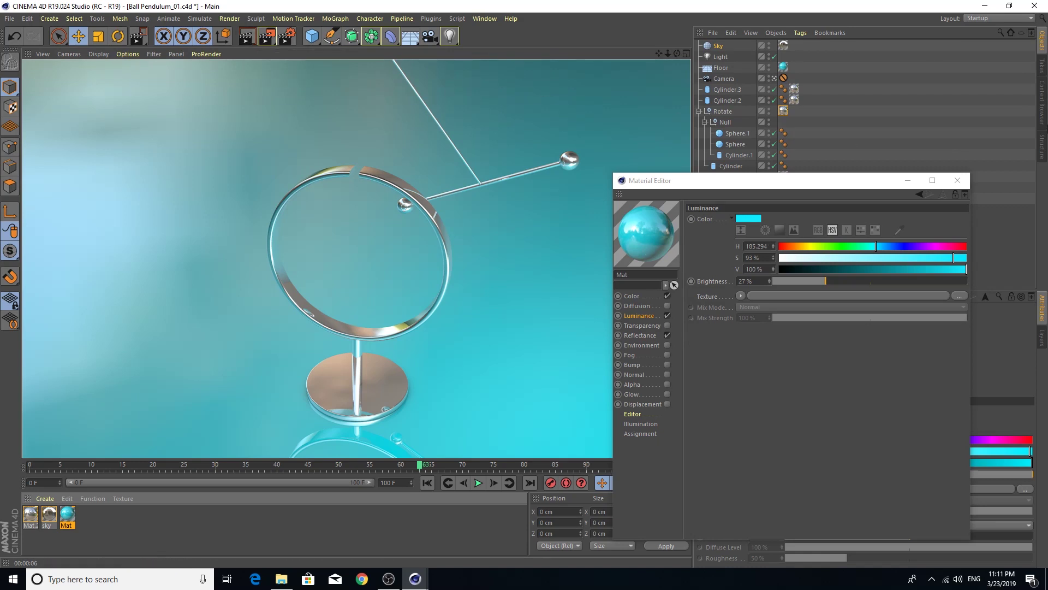
{"action": "left_click", "coordinate": [955, 184]}
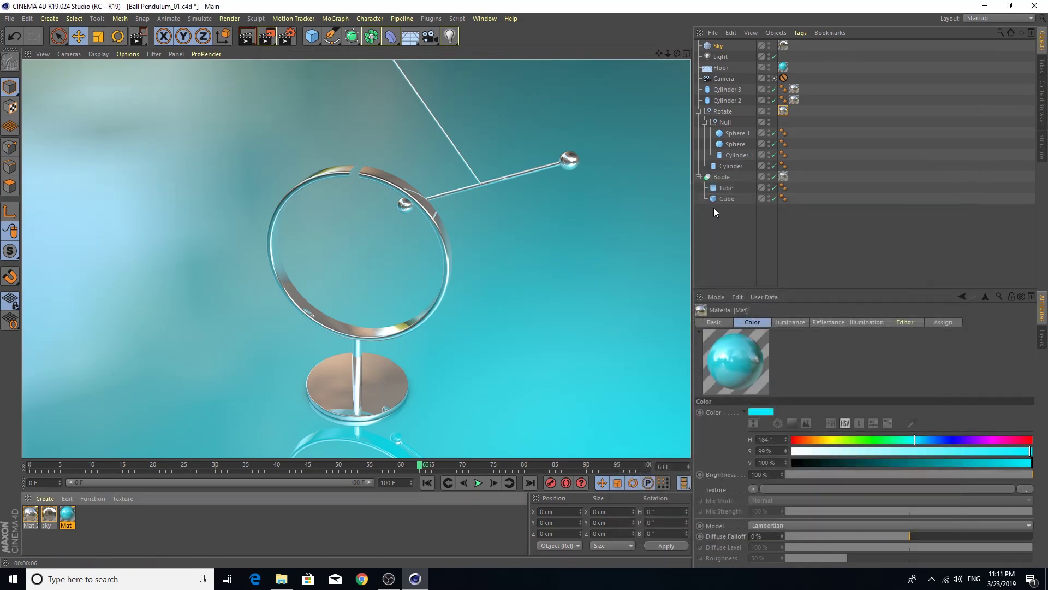
Clear the render and play the pendulum animation, stopping at frame 73
{"action": "left_click", "coordinate": [783, 78]}
{"action": "key", "text": "Delete"}
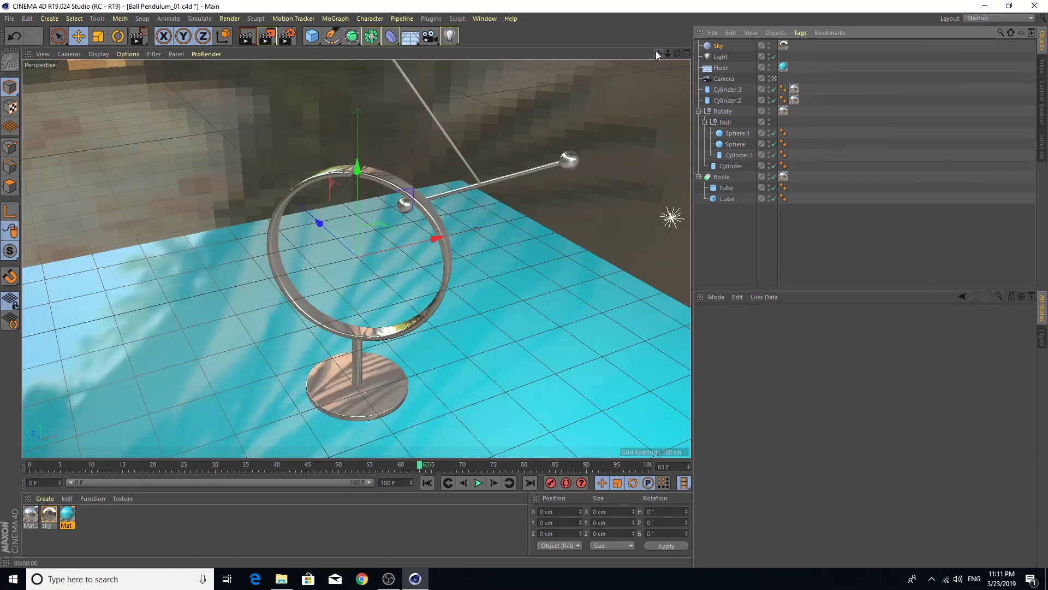
{"action": "mouse_move", "coordinate": [659, 53]}
{"action": "left_mouse_down"}
{"action": "mouse_move", "coordinate": [659, 32]}
{"action": "mouse_move", "coordinate": [659, 68]}
{"action": "left_mouse_up"}
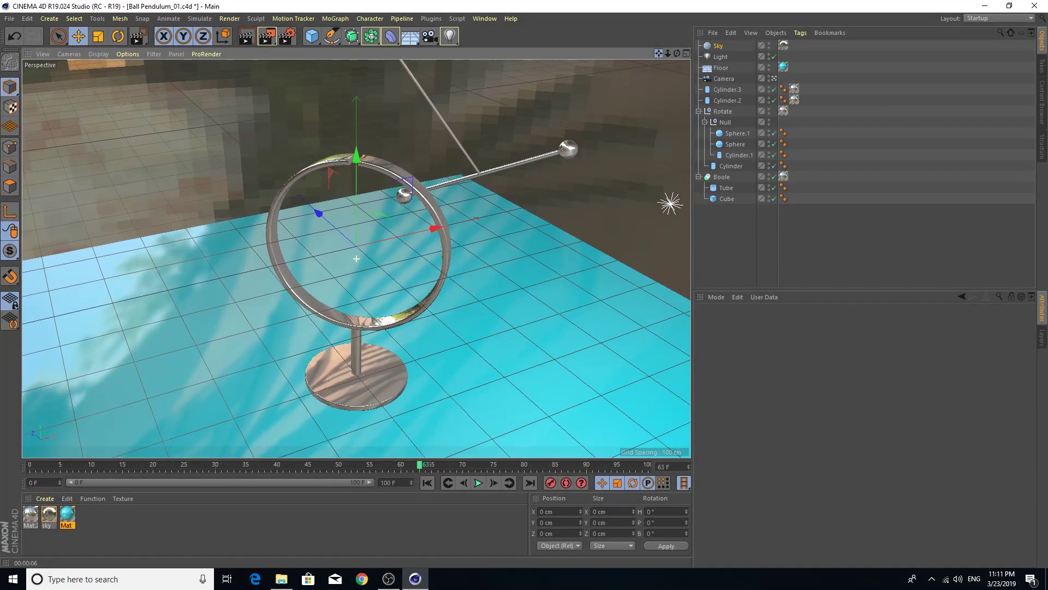
{"action": "left_click", "coordinate": [479, 482]}
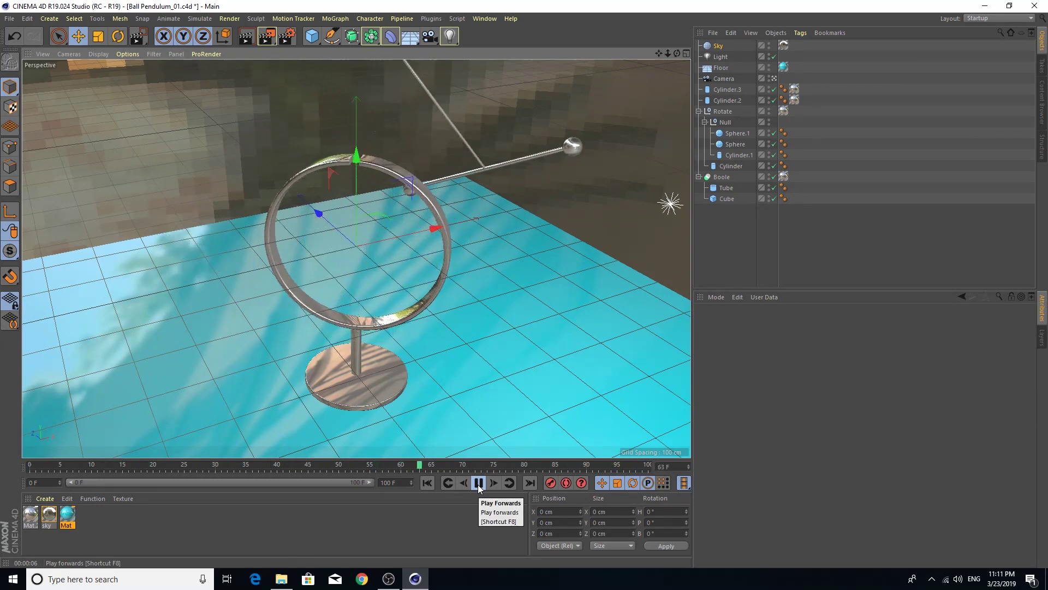
{"action": "left_click", "coordinate": [479, 483]}
Deselect everything, save the scene, and render the view at frame 73
{"action": "left_click", "coordinate": [751, 250]}
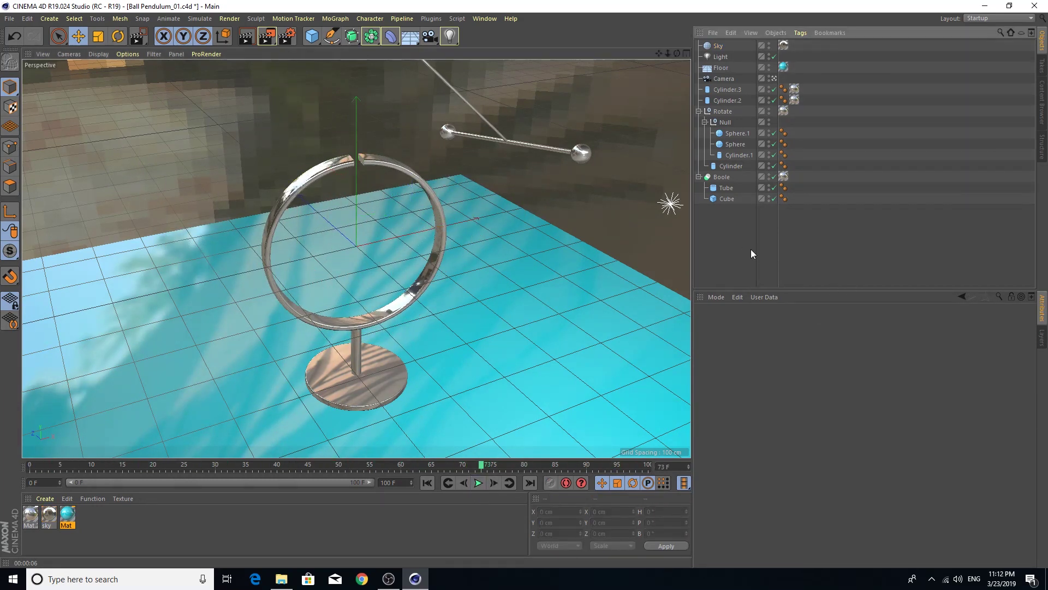
{"action": "key", "text": "ctrl+s"}
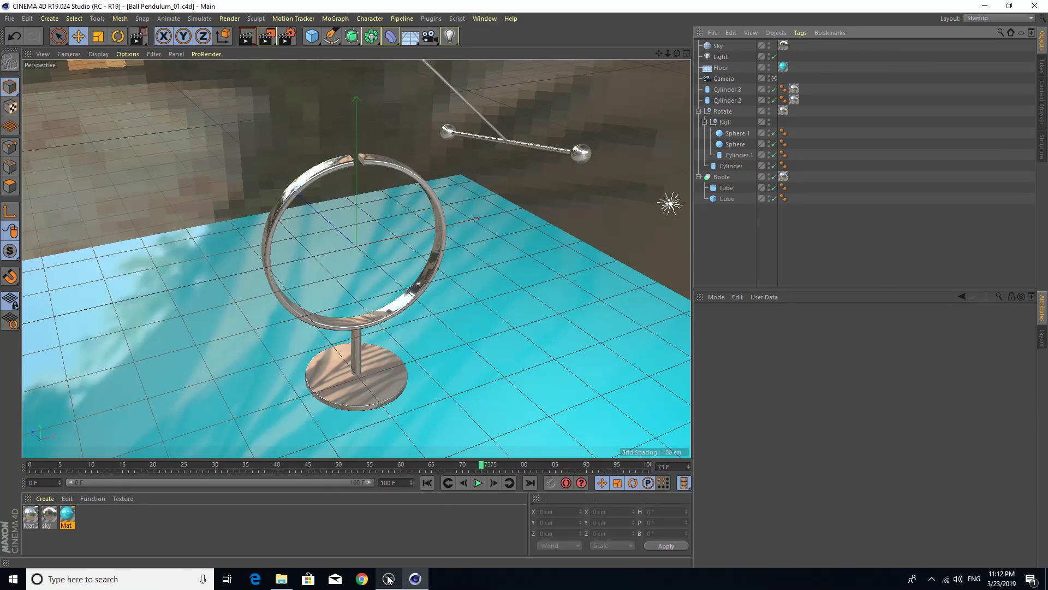
{"action": "left_click", "coordinate": [248, 38]}
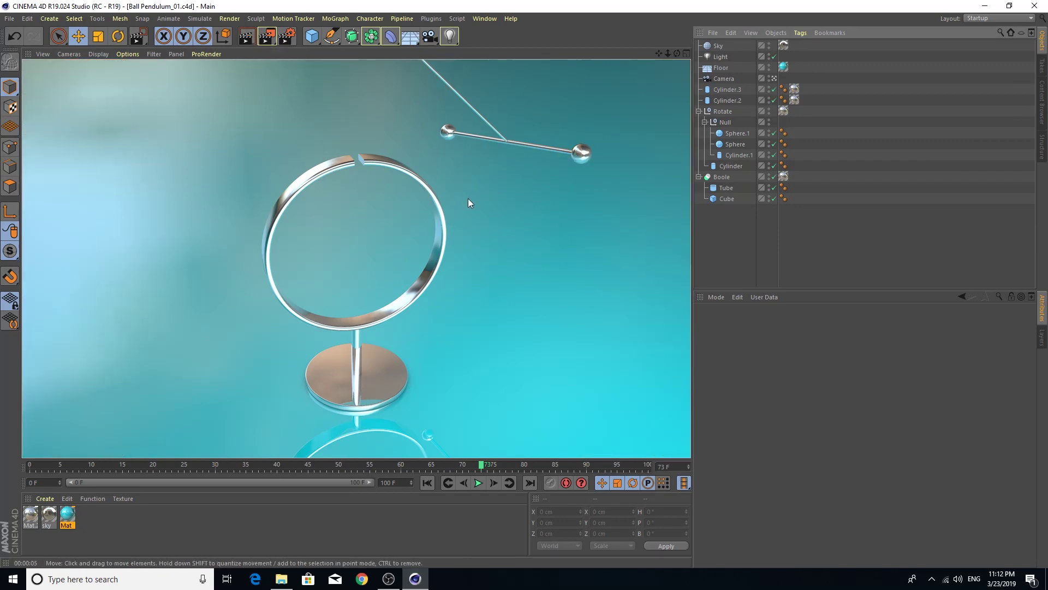
Lower Mat.2's reflectance layer colour brightness to 70%
{"action": "double_click", "coordinate": [31, 514]}
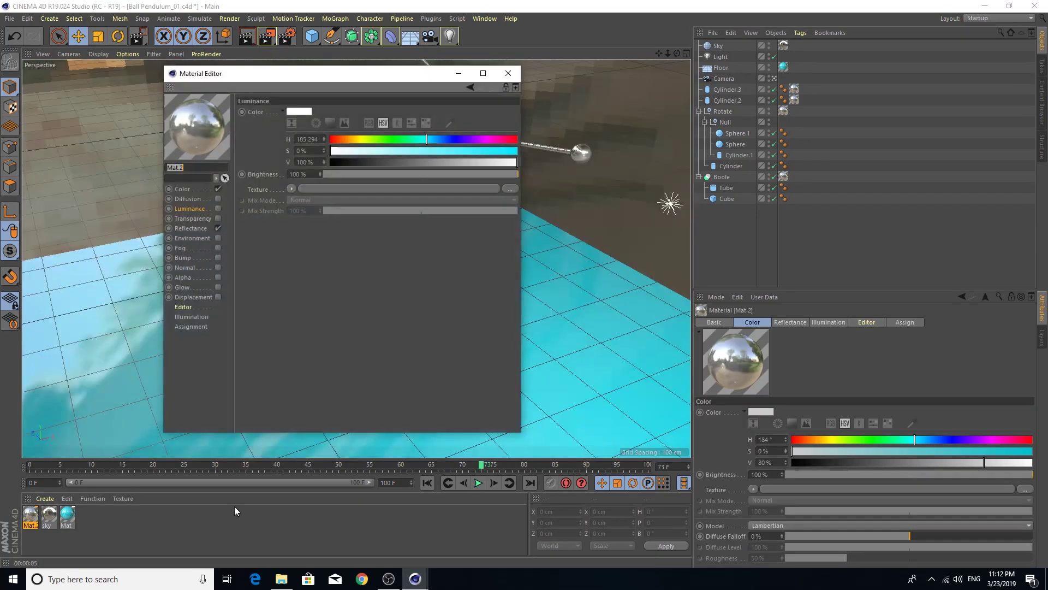
{"action": "left_click", "coordinate": [192, 228]}
{"action": "left_click_drag", "start_coordinate": [463, 363], "coordinate": [459, 364]}
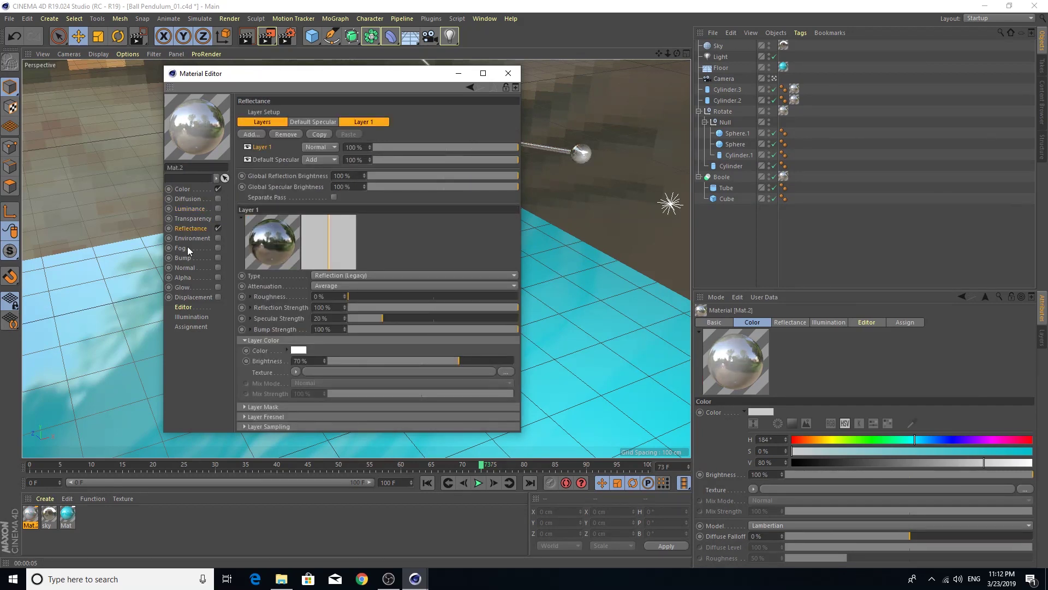
Set Mat.2's colour to 75% value and 87% brightness, then render a preview
{"action": "left_click", "coordinate": [182, 189]}
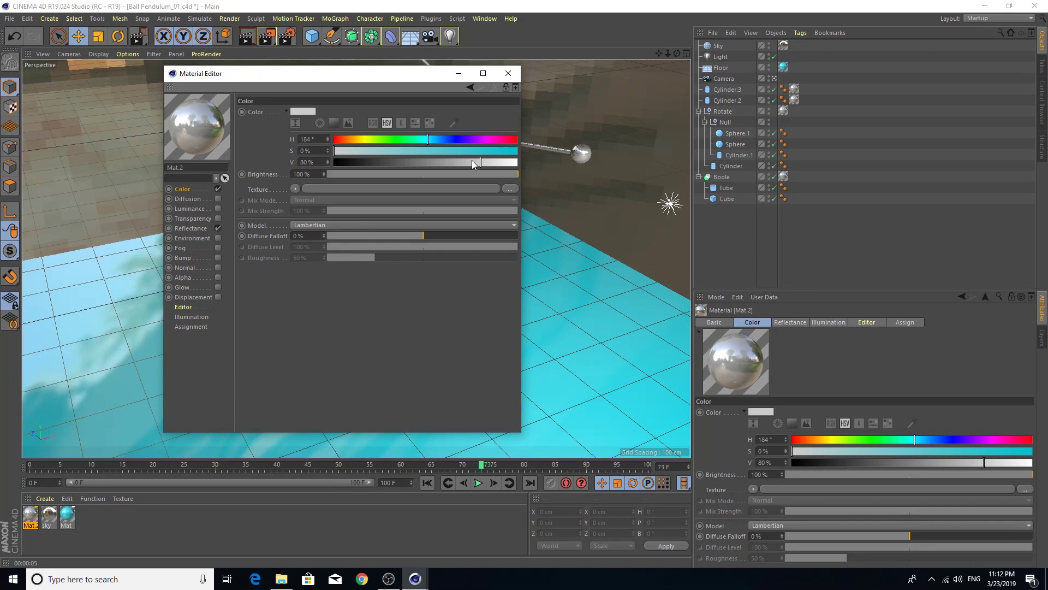
{"action": "left_click", "coordinate": [472, 161]}
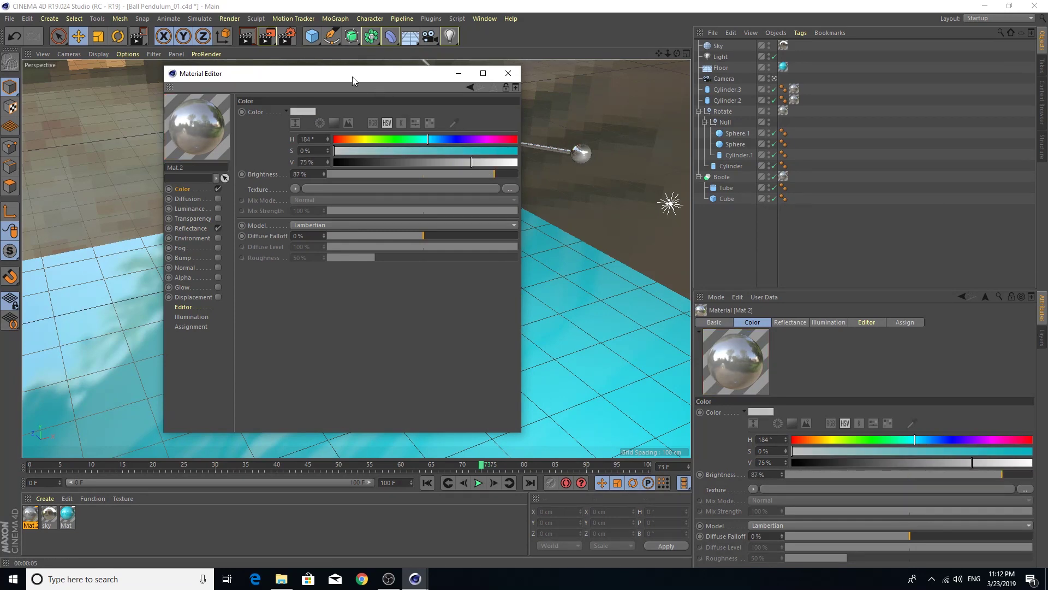
{"action": "left_click_drag", "start_coordinate": [352, 81], "coordinate": [806, 222]}
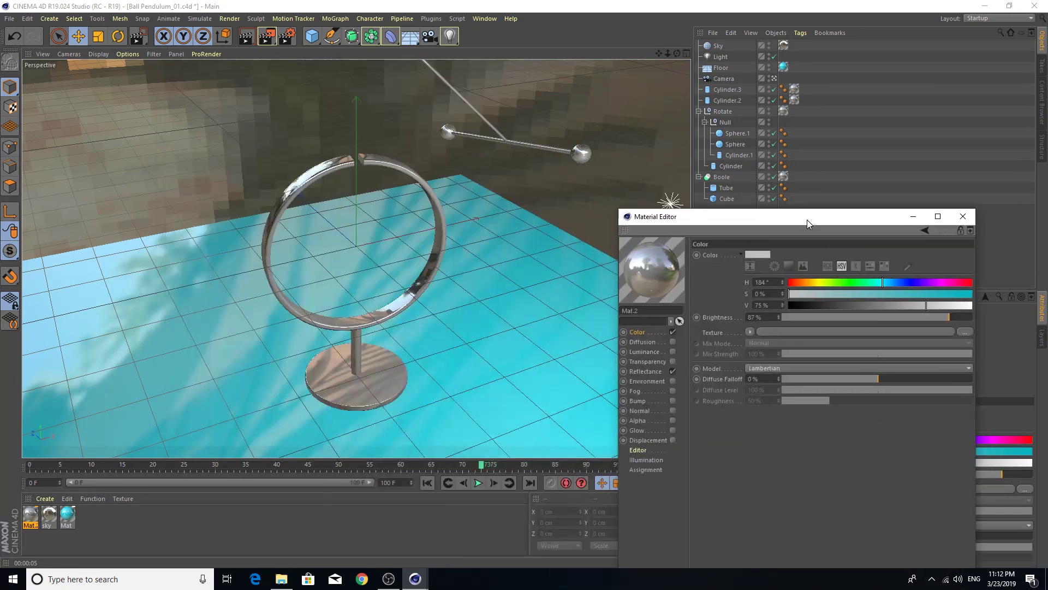
{"action": "left_click", "coordinate": [253, 41]}
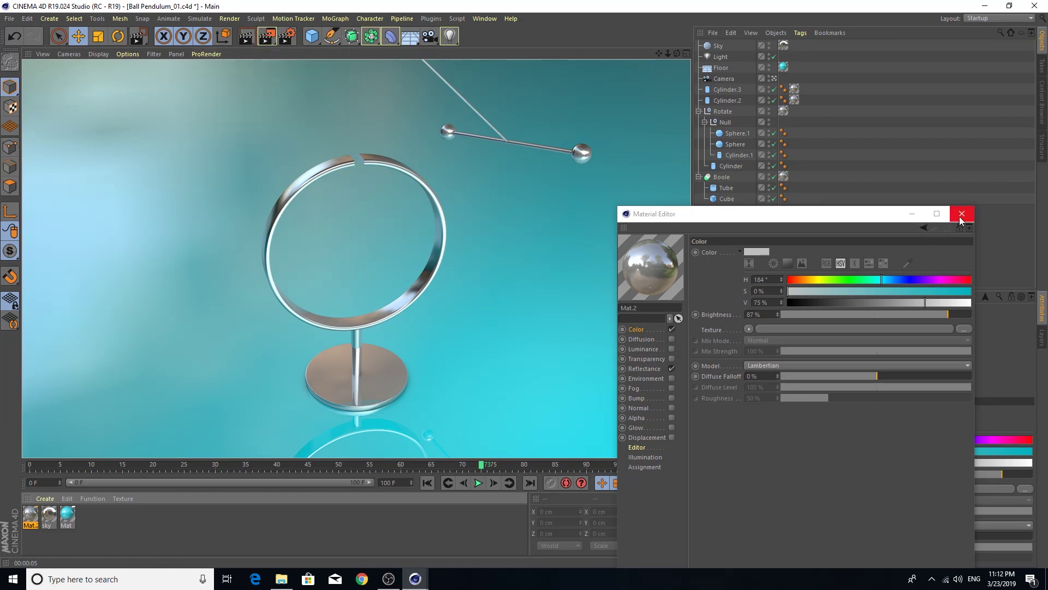
{"action": "left_click", "coordinate": [960, 217]}
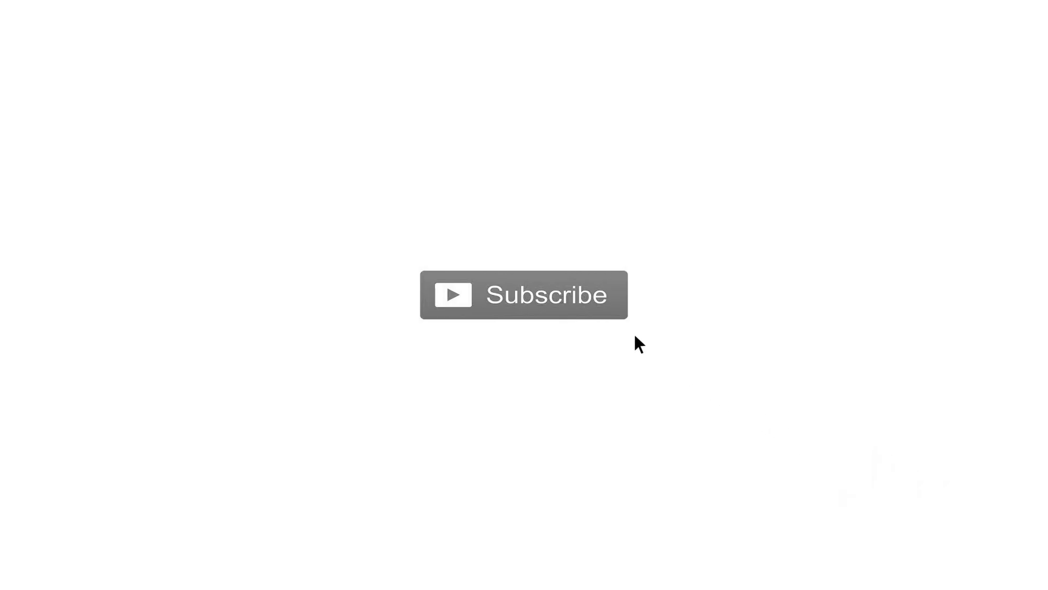